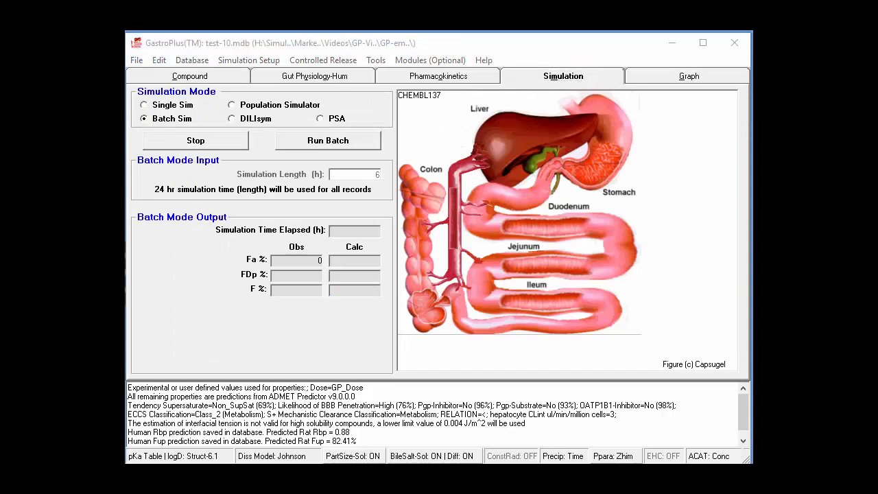
- Accept the batch saving options with overall results only and a fixed simulation time of 24 hours
drag(191, 70, 469, 76)
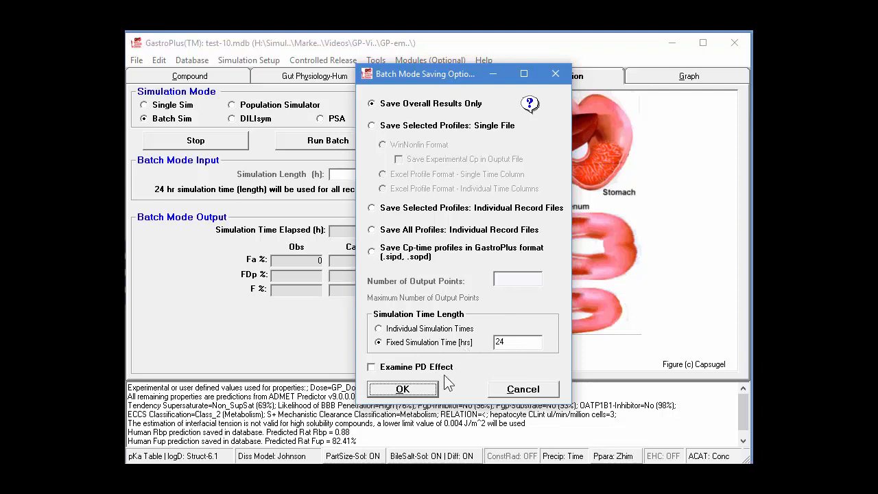
click(411, 395)
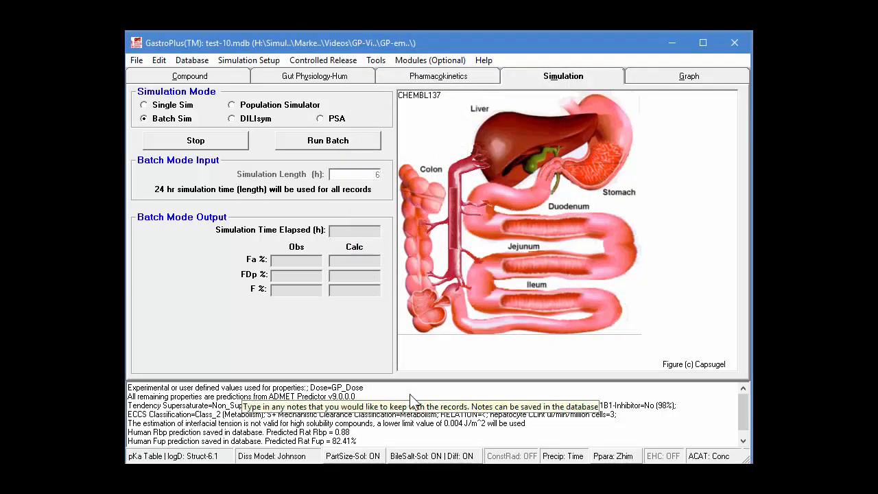
- Run the batch and save its output as the Excel workbook test-10.xlsx in the GP-examples folder on the Desktop
click(353, 145)
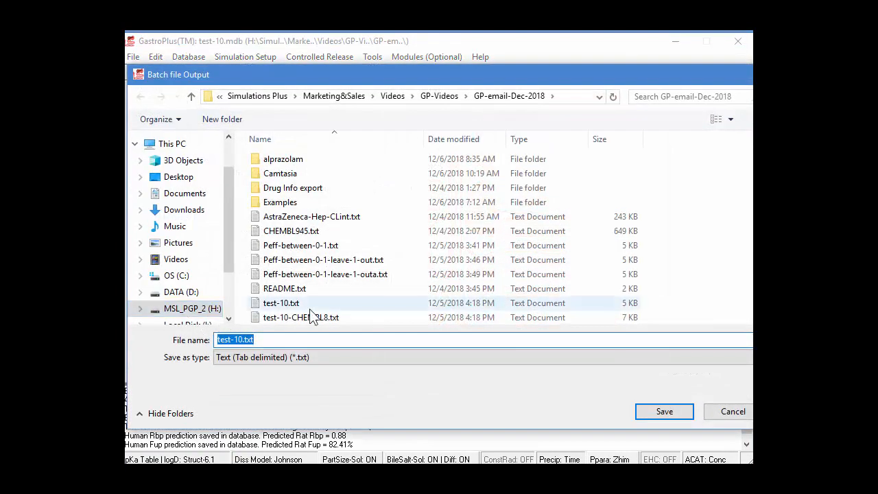
click(171, 179)
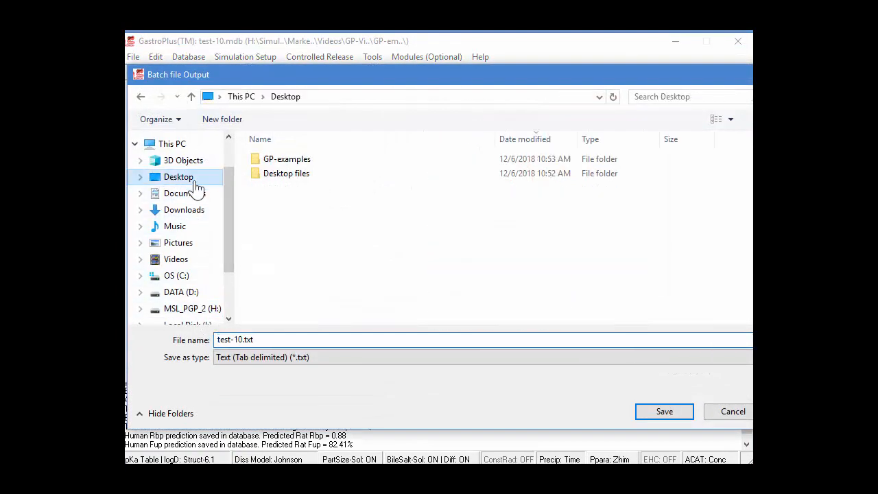
double_click(286, 161)
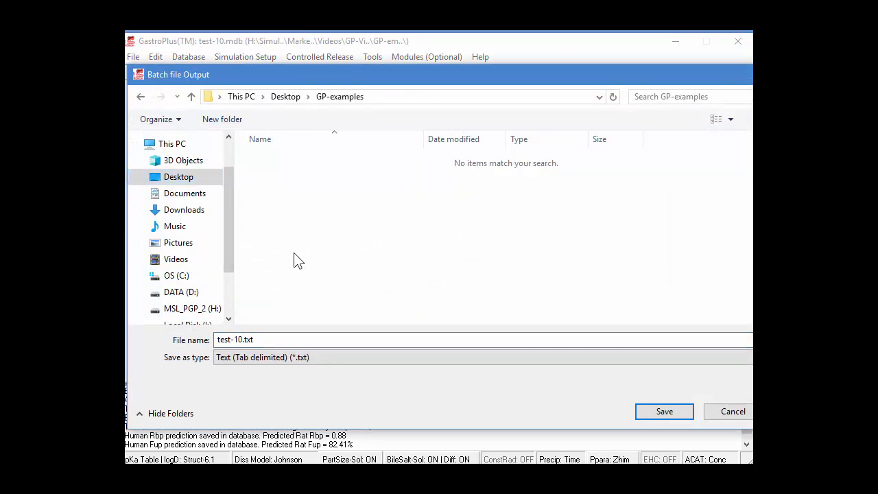
click(263, 357)
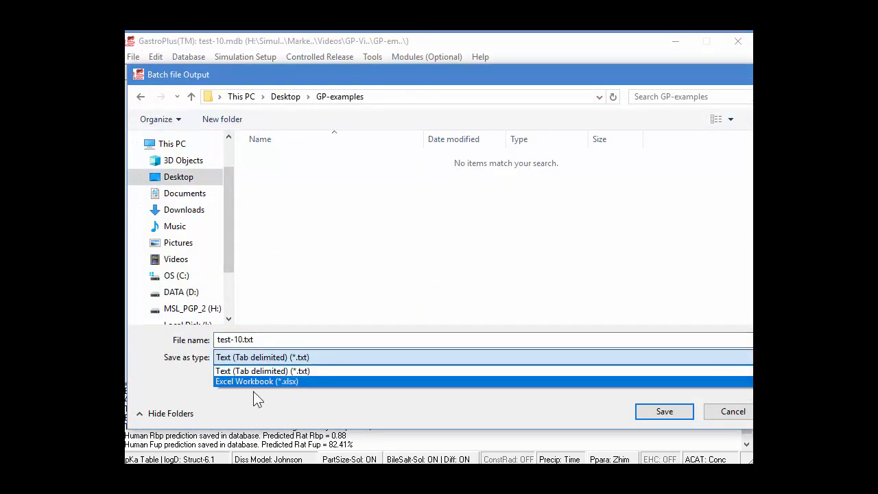
click(254, 394)
click(263, 359)
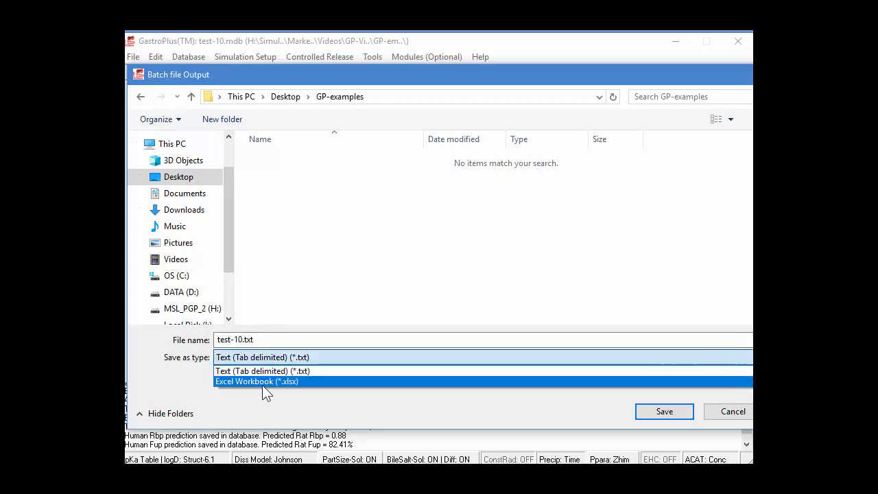
click(262, 381)
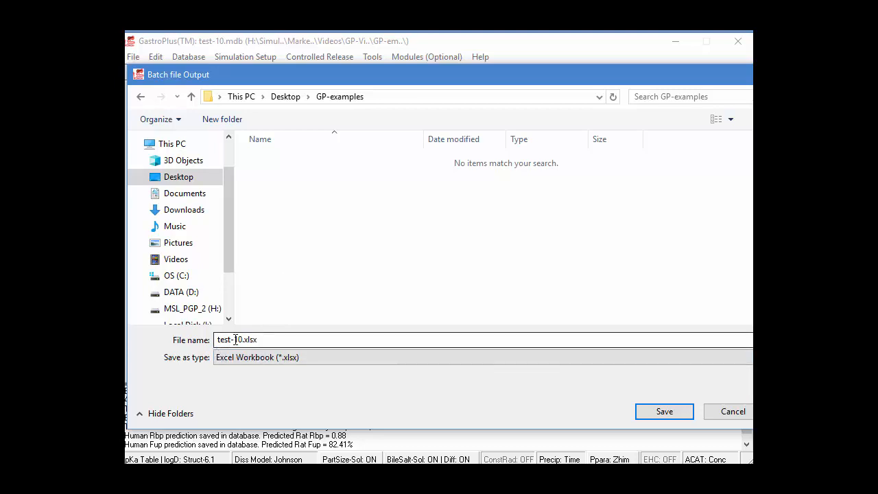
click(660, 415)
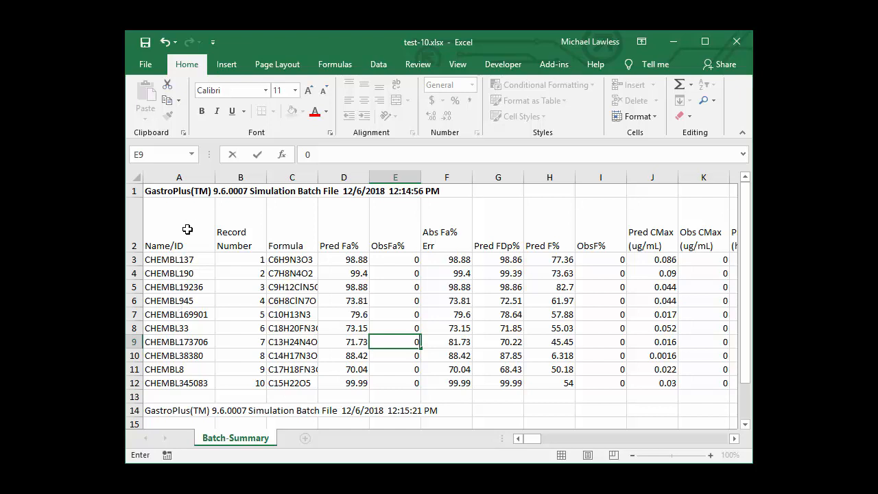
- In the Excel file test-10.xlsx, review the compound names, predicted absorption, bioavailability, Cmax, Tmax, AUC and regional Fa% columns
drag(177, 263, 176, 382)
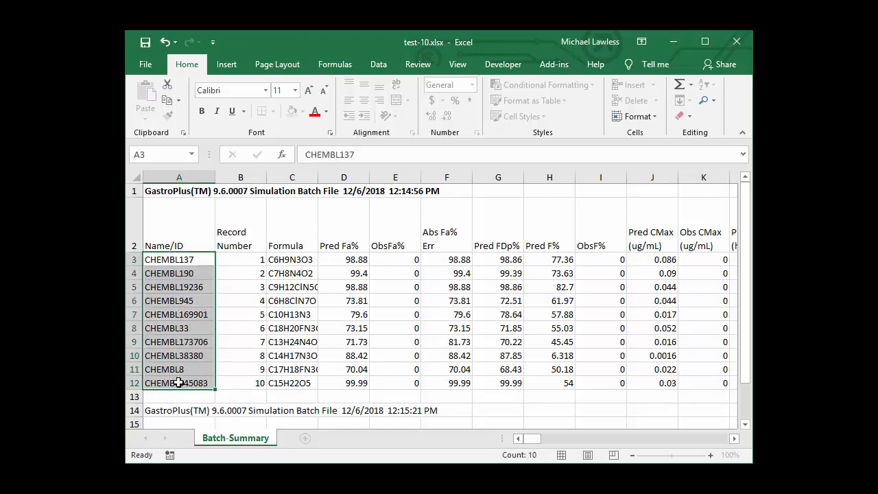
click(169, 195)
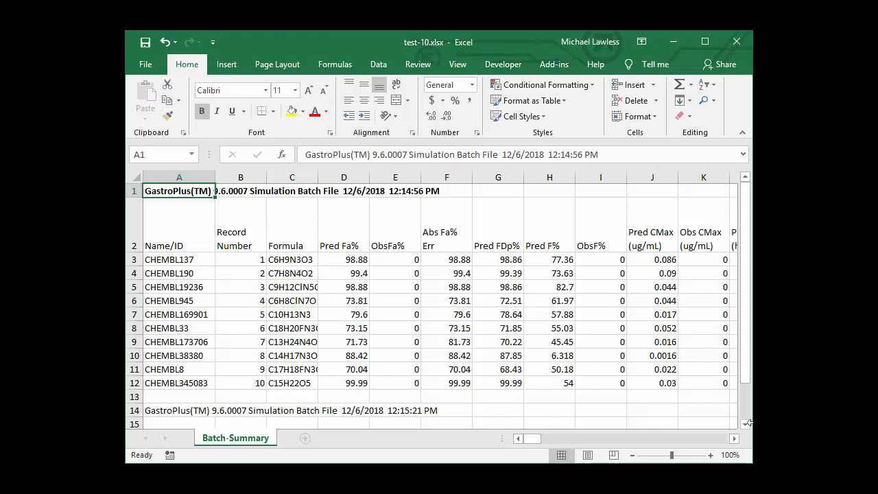
click(732, 440)
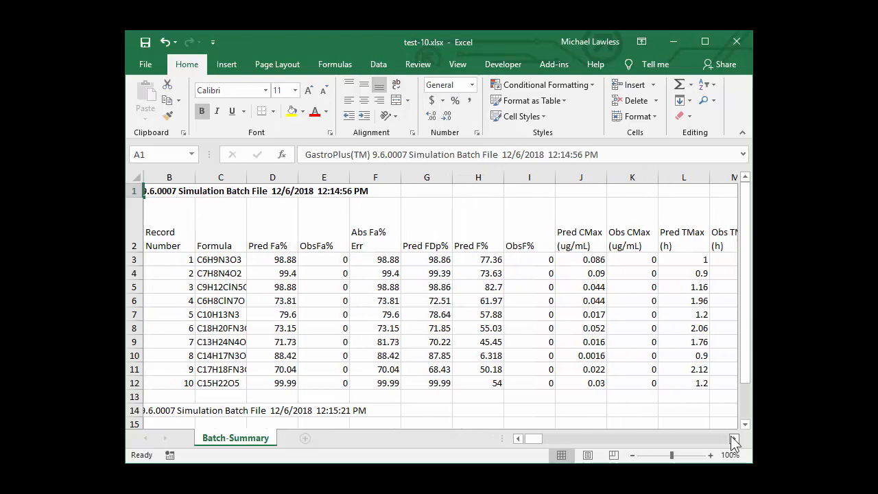
drag(730, 437, 731, 436)
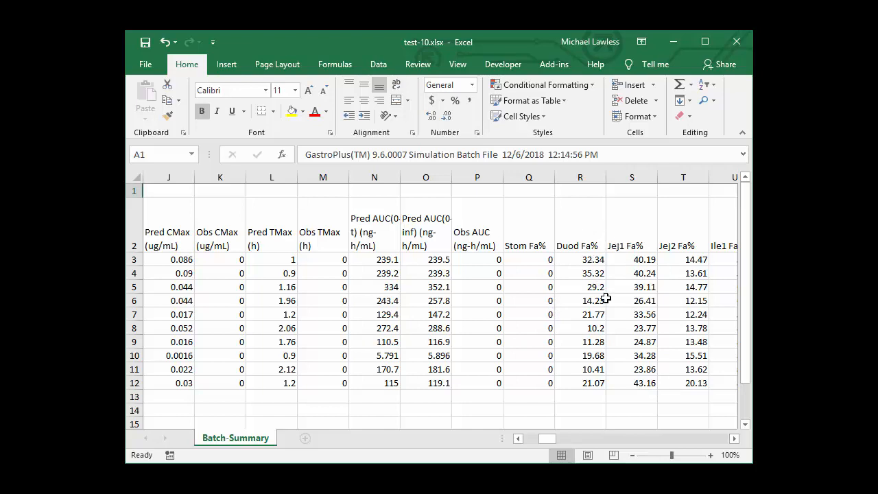
click(733, 438)
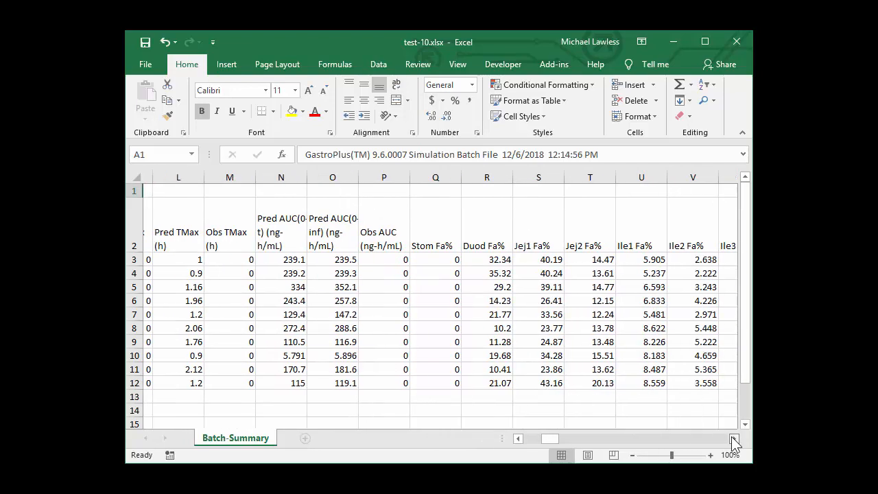
click(734, 438)
click(734, 438)
click(733, 439)
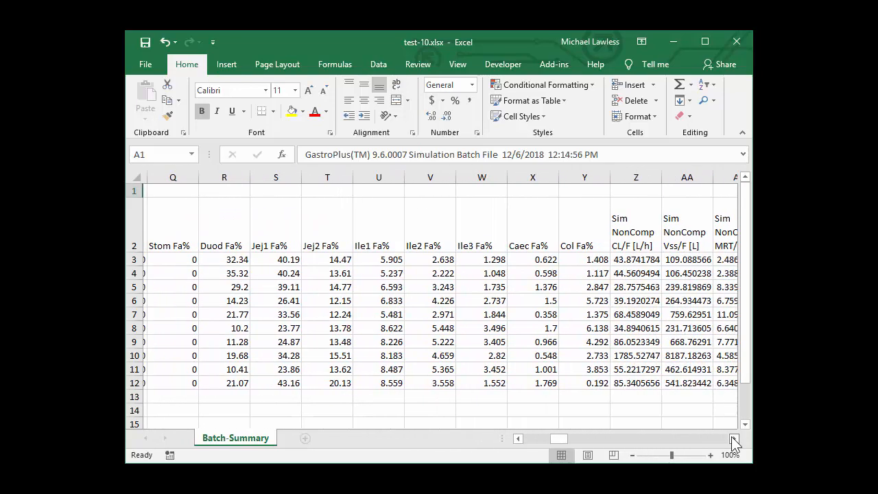
click(734, 438)
click(734, 438)
click(733, 438)
click(734, 439)
- Examine the noncompartmental results and the input columns for permeability, solubility, bile salt, dose and particle properties
click(734, 438)
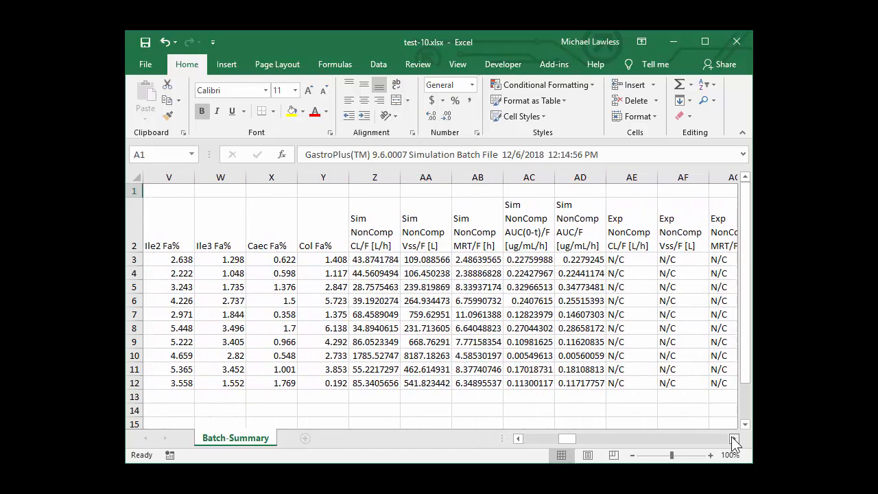
click(733, 438)
click(734, 439)
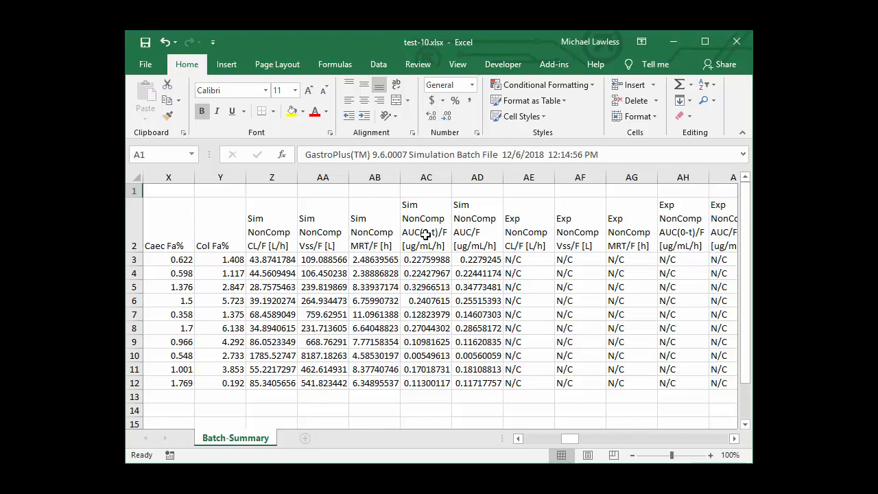
click(733, 438)
drag(735, 439, 734, 438)
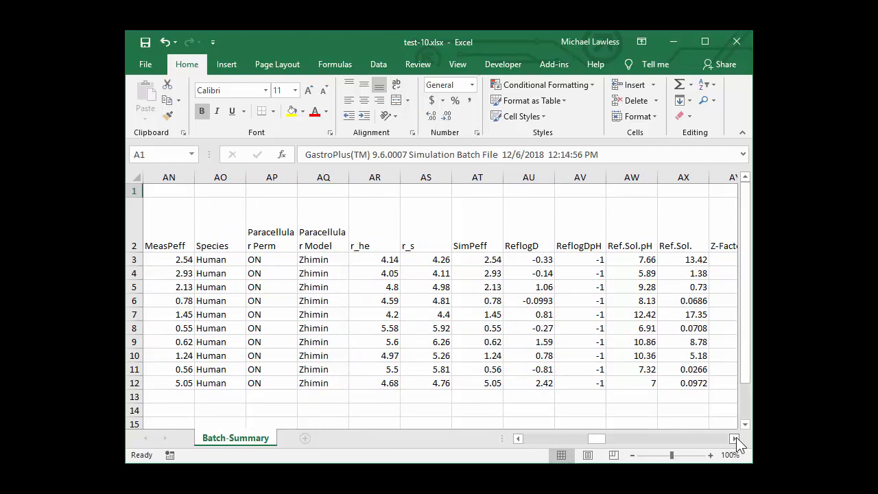
click(734, 438)
click(734, 439)
click(734, 439)
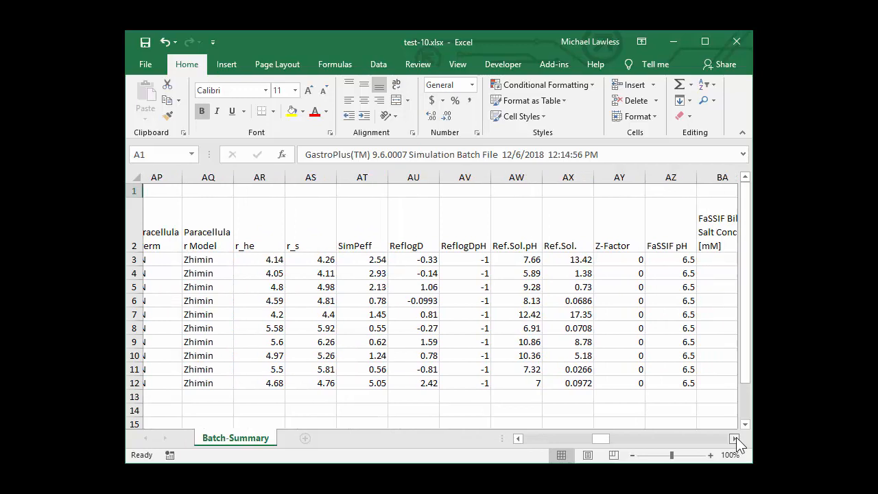
click(734, 439)
drag(735, 439, 736, 439)
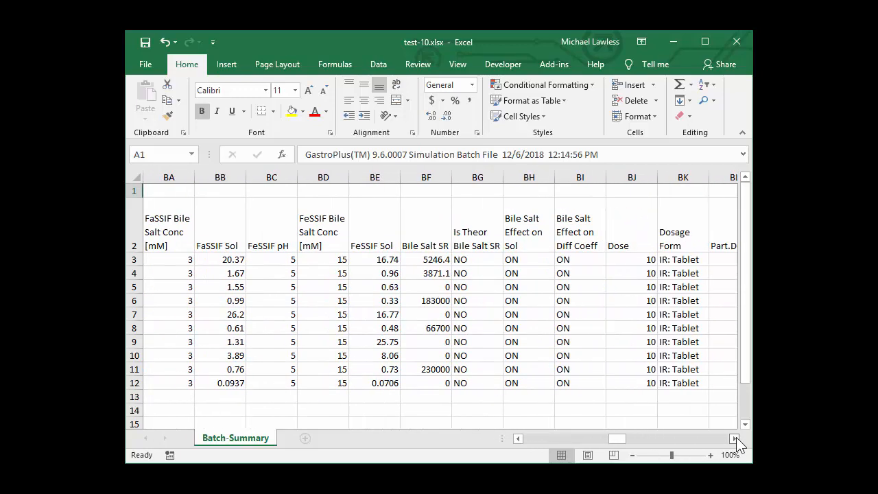
click(734, 438)
click(735, 439)
click(734, 439)
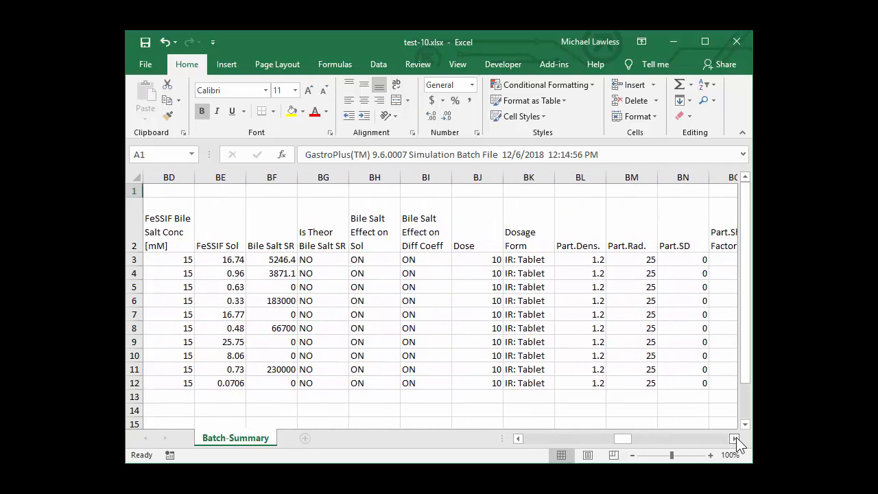
click(734, 439)
drag(735, 439, 736, 439)
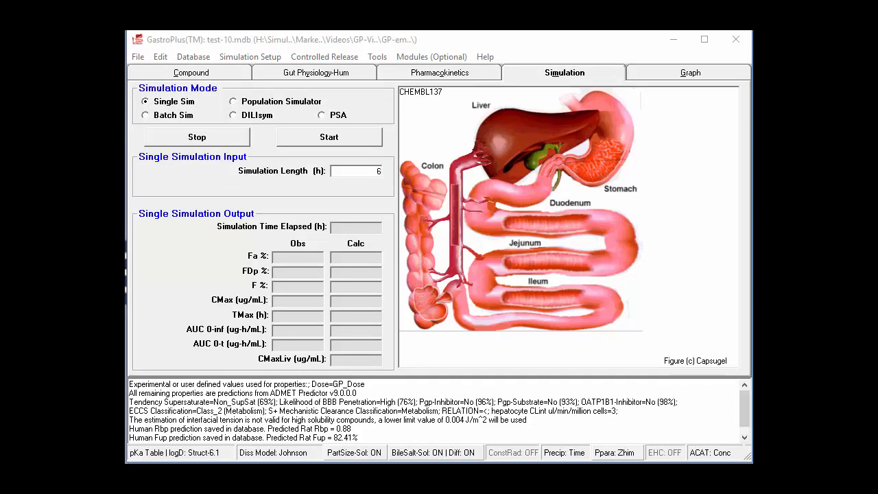
- In GastroPlus, choose to save selected profiles to a single file for the batch simulation
drag(400, 104, 399, 85)
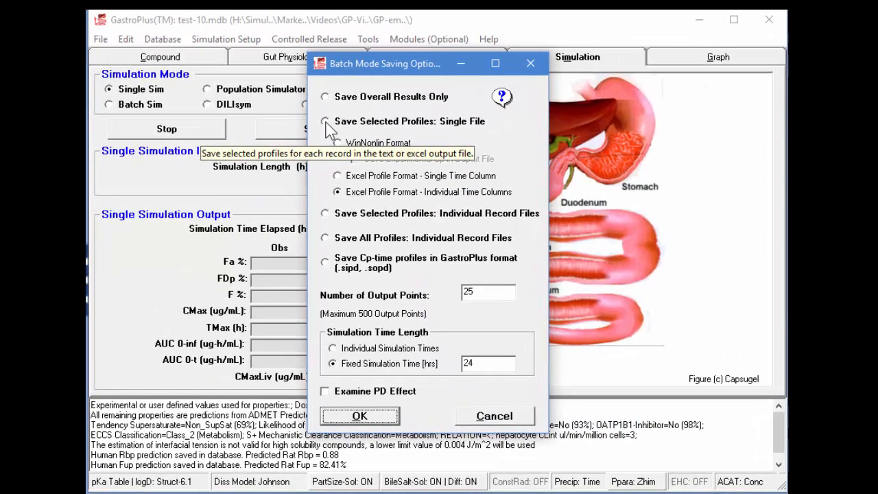
click(338, 130)
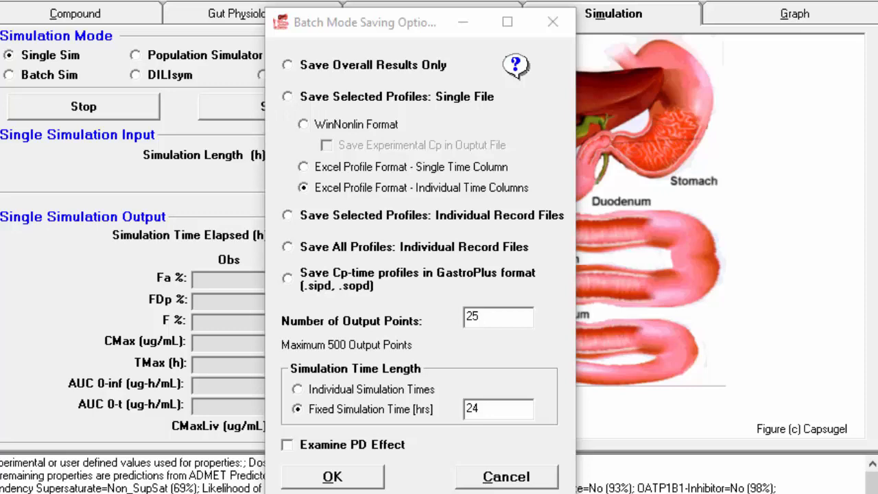
drag(0, 0, 410, 59)
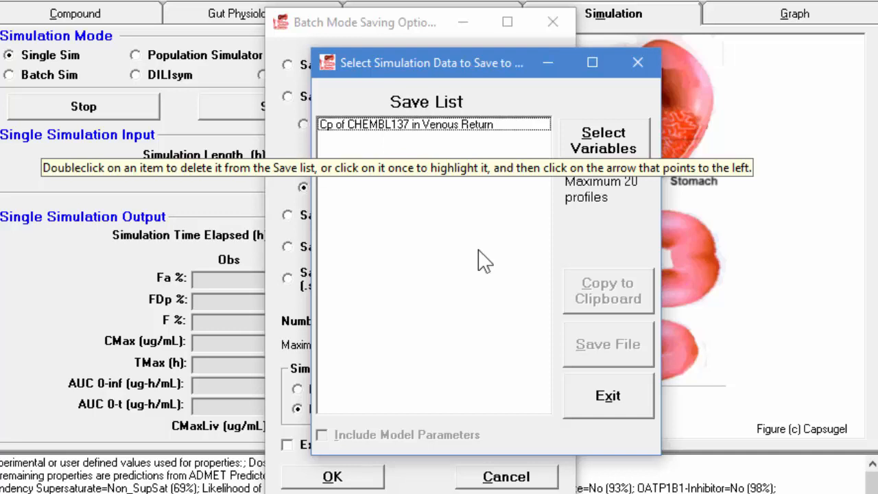
- Add CHEMBL137's unbound concentration in venous return and its total and unbound concentrations in brain to the save list
click(614, 141)
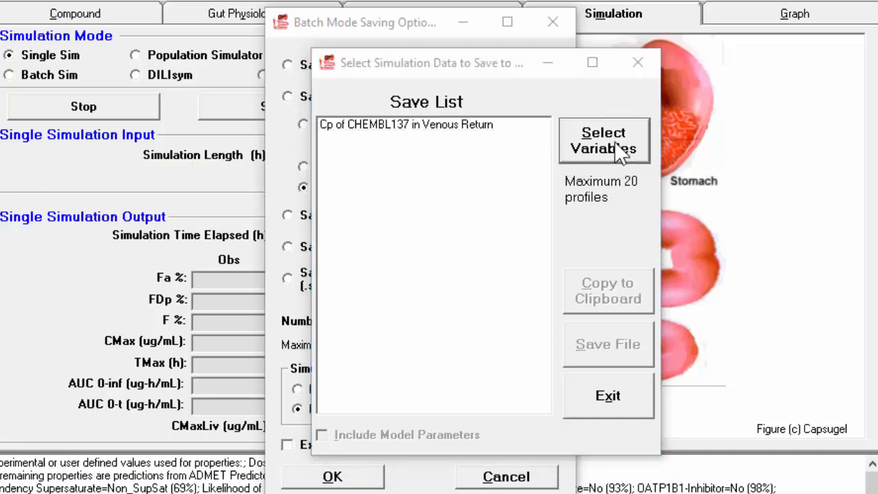
drag(0, 0, 388, 6)
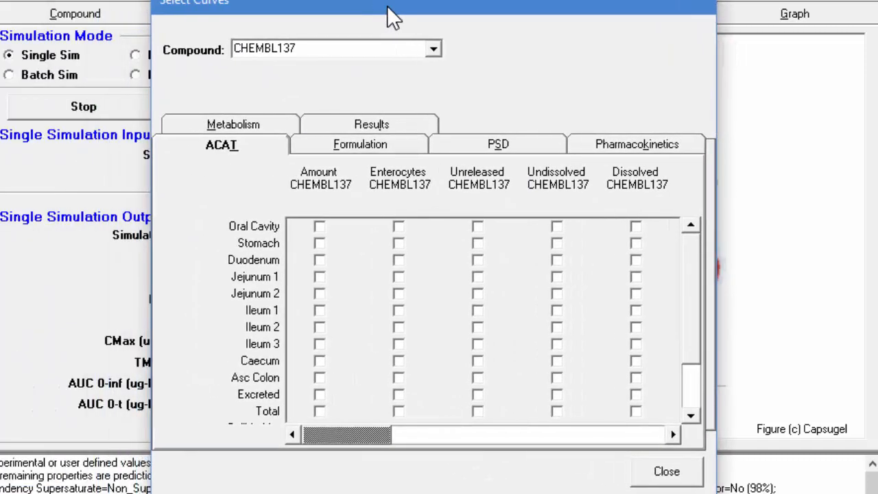
click(631, 144)
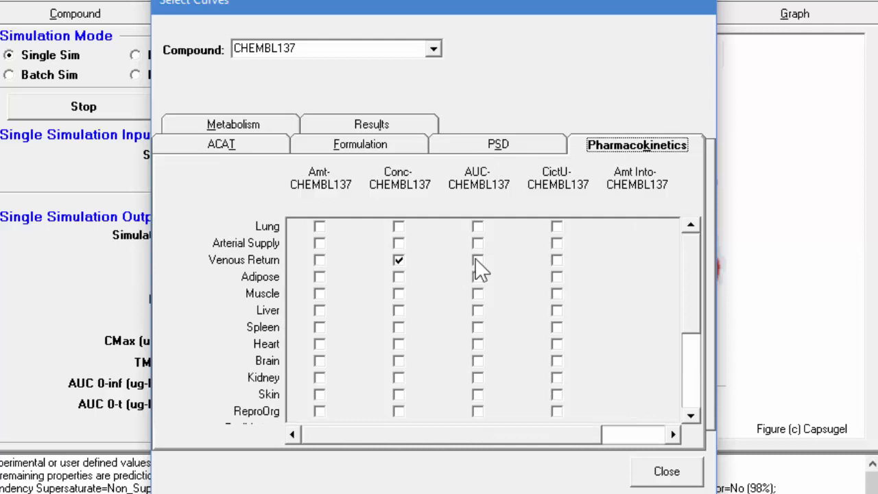
click(556, 259)
click(556, 360)
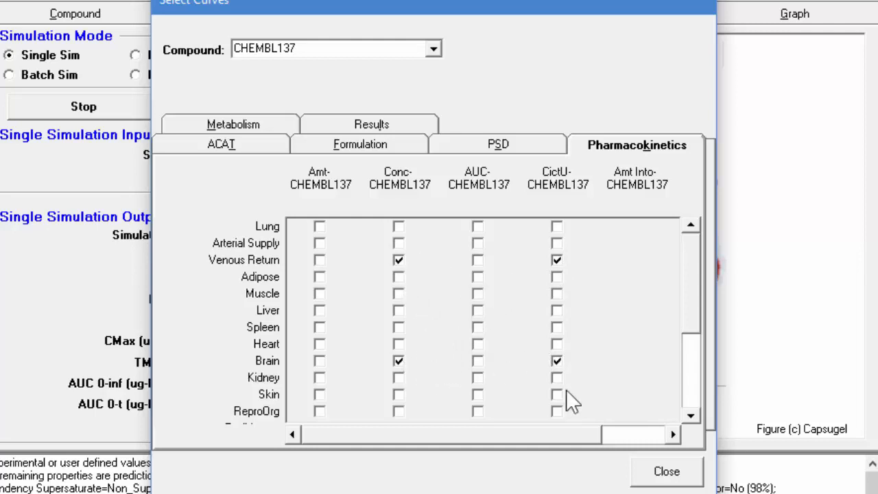
click(648, 471)
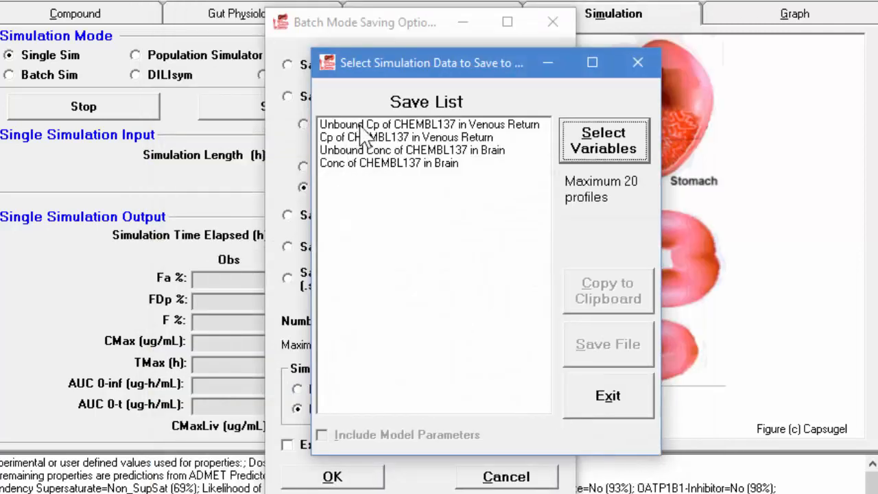
click(594, 410)
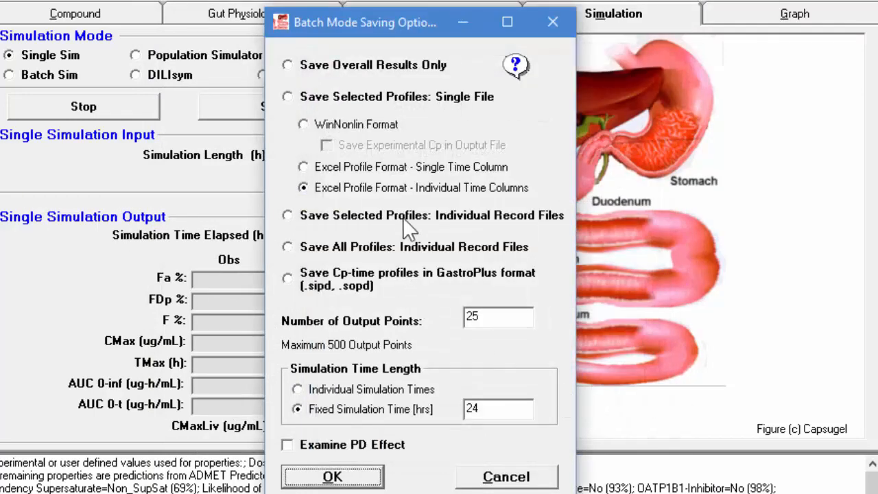
- Set the profile output to Excel Profile Format - Single Time Column and accept the batch saving options
click(374, 168)
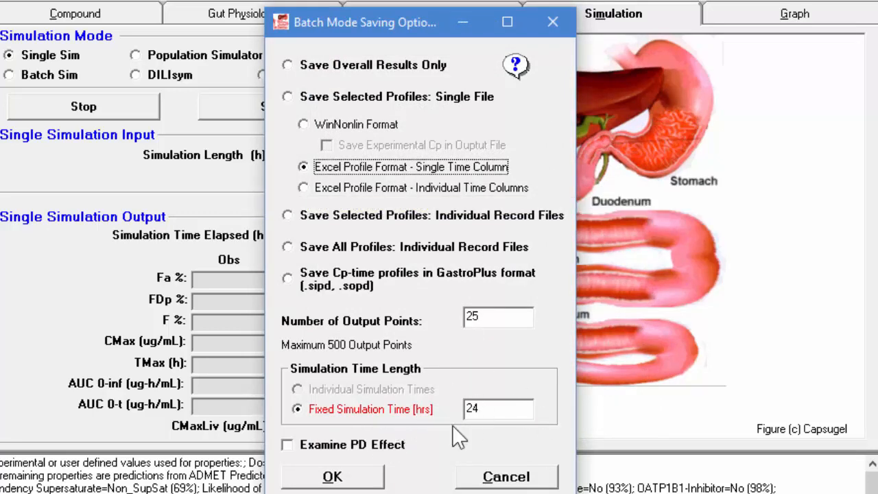
click(336, 478)
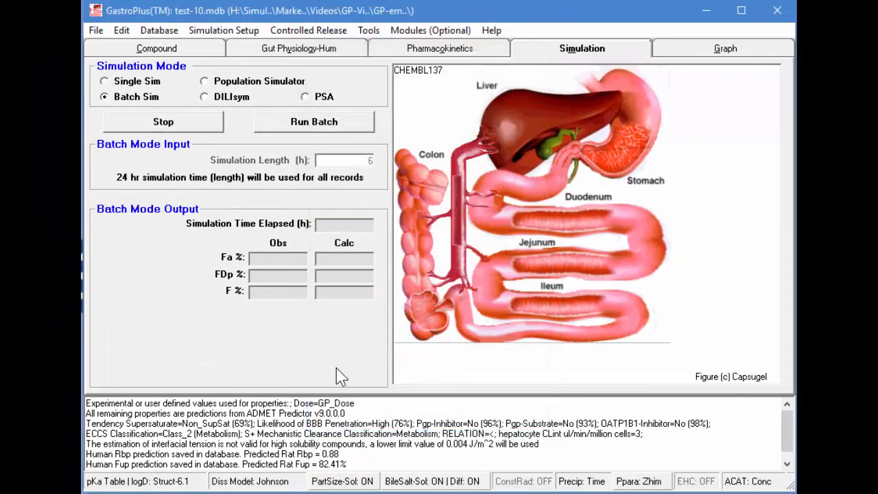
- Run the batch and save its output as Cp-brain in the Excel Workbook-Sort By Compartment format
click(333, 125)
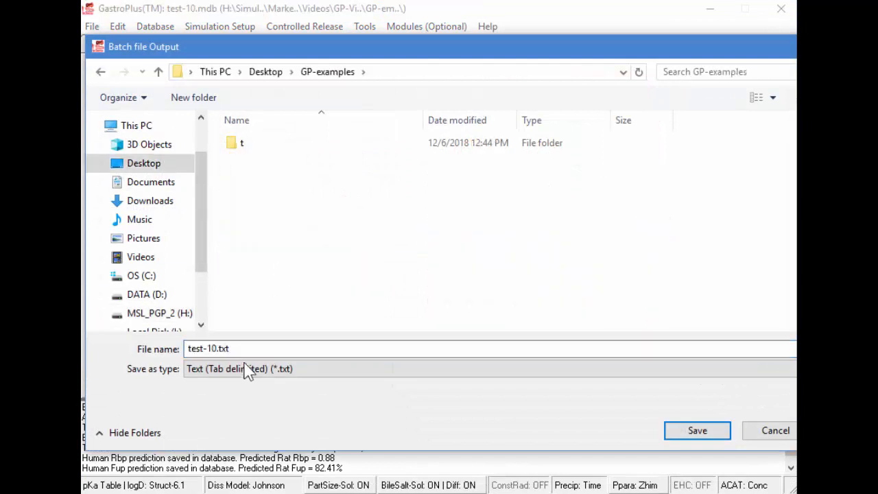
drag(240, 350, 189, 349)
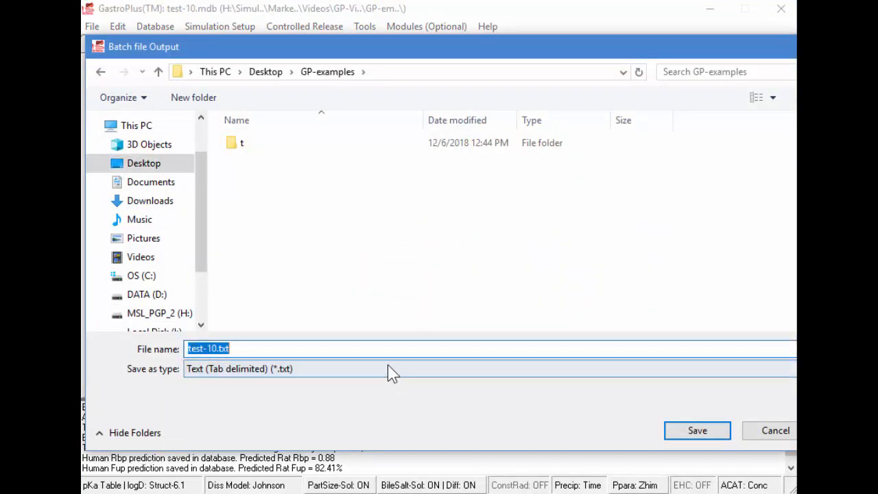
text(Cp-)
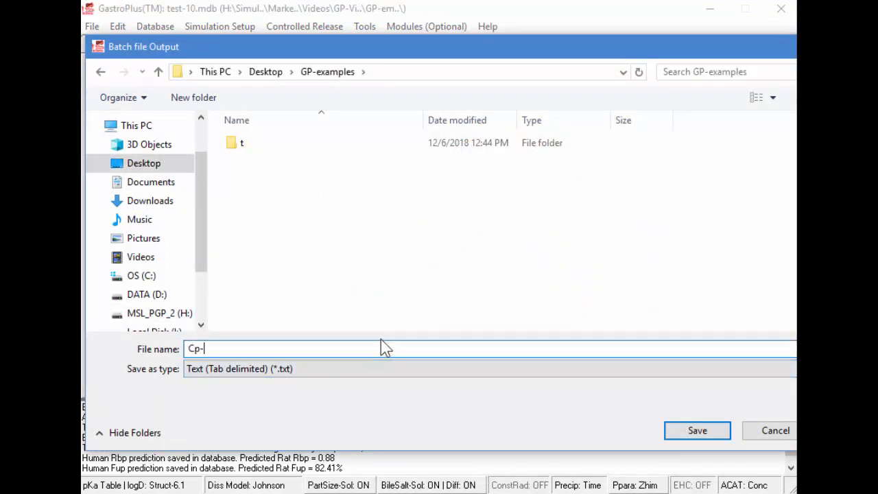
text(brain)
click(377, 372)
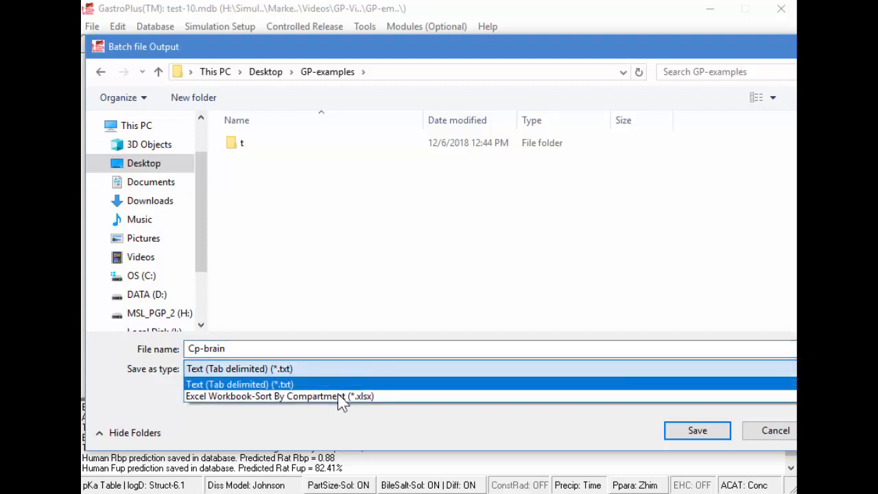
click(342, 397)
click(693, 432)
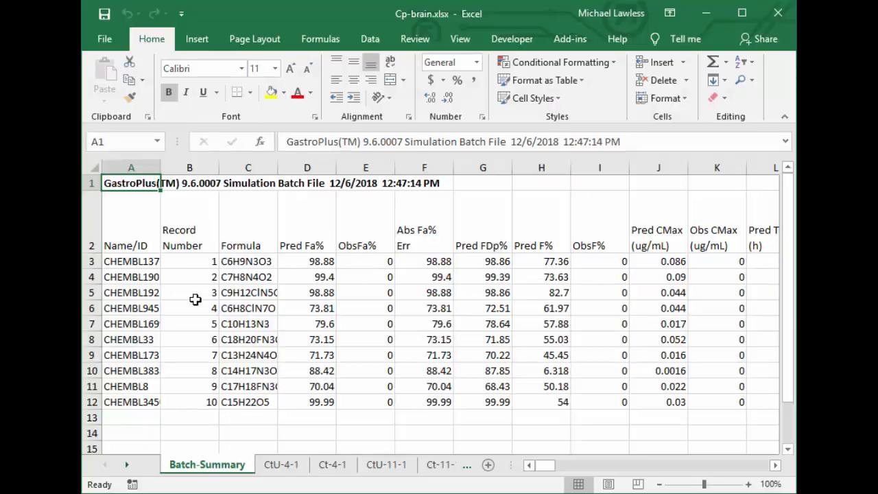
- In Excel, plot columns A to E of the CtU-4-1 sheet, rows 1 to 27, as a scatter chart with smooth lines and markers
click(288, 465)
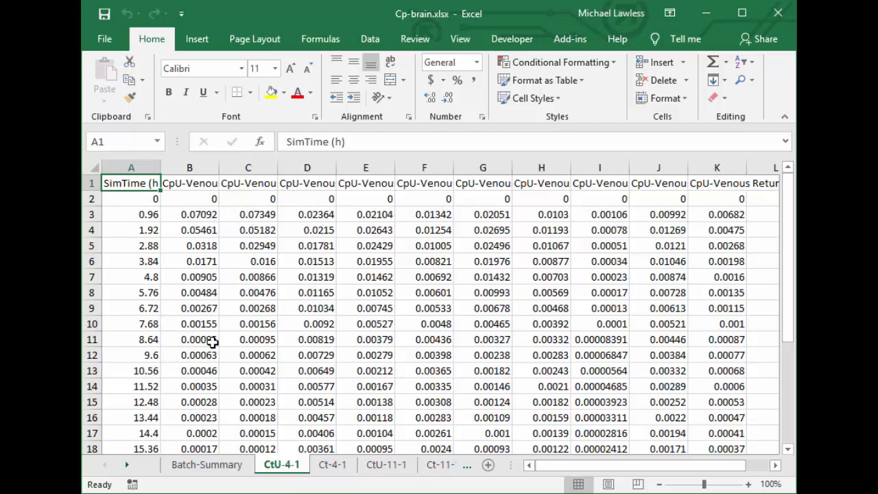
scroll(136, 218, down, 4)
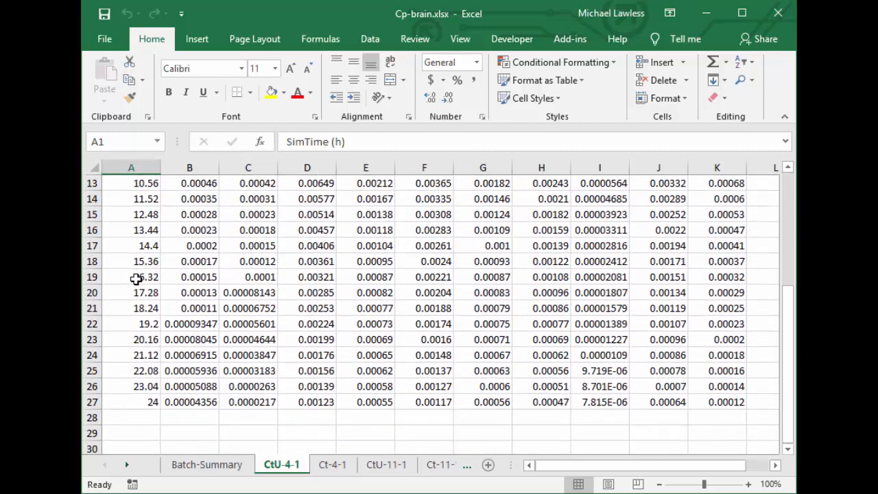
scroll(136, 278, up, 4)
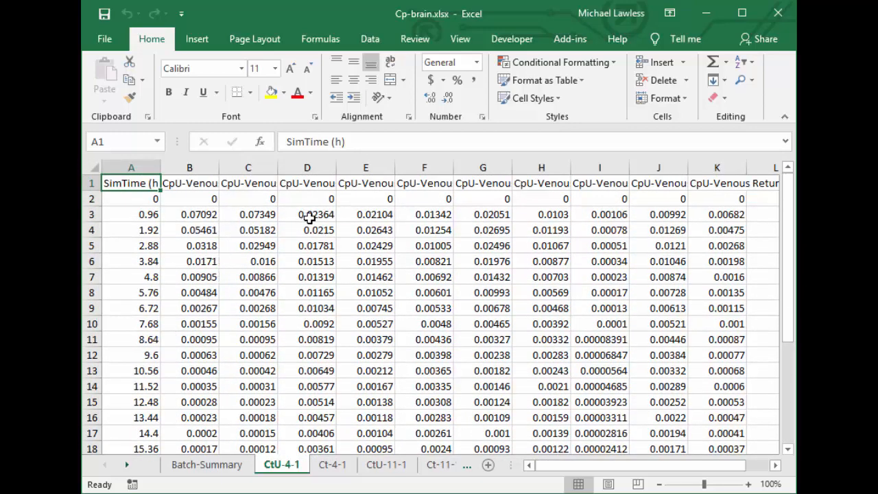
drag(130, 183, 382, 416)
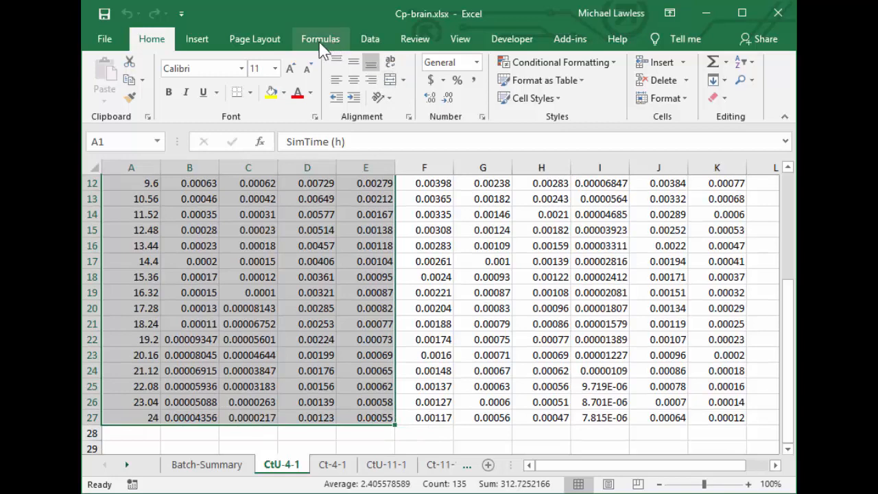
click(189, 37)
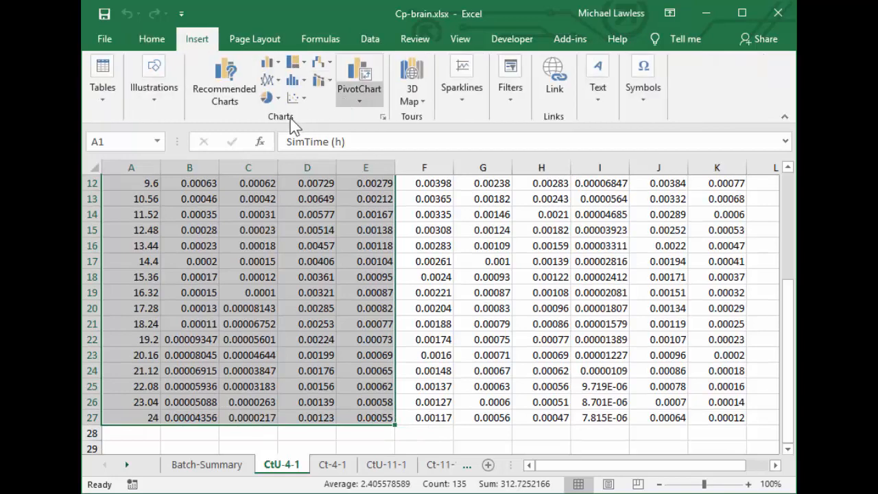
click(297, 100)
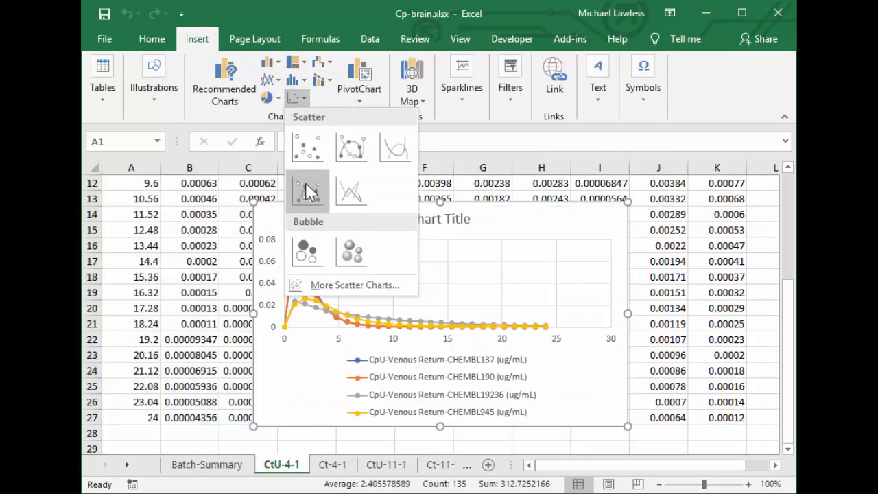
click(340, 152)
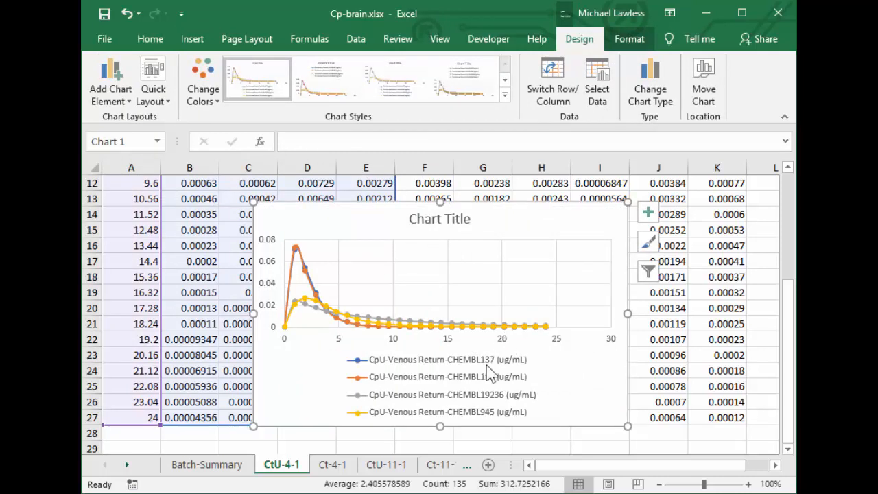
- Check the column headers for unbound and total brain concentrations on the CtU-11-1 and Ct-11-1 sheets
click(394, 468)
click(188, 184)
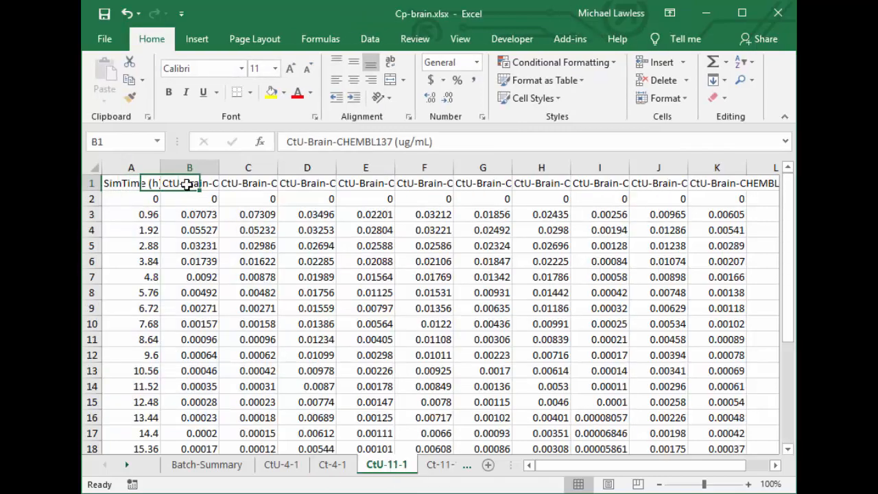
click(441, 465)
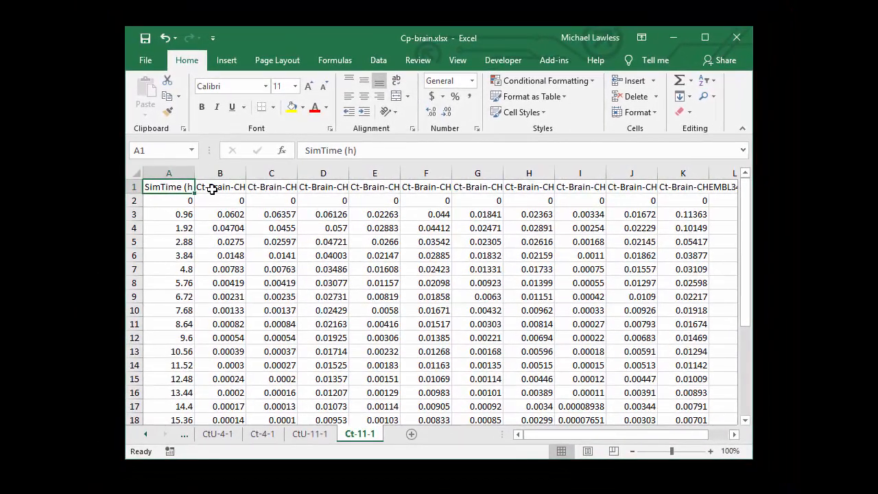
click(214, 187)
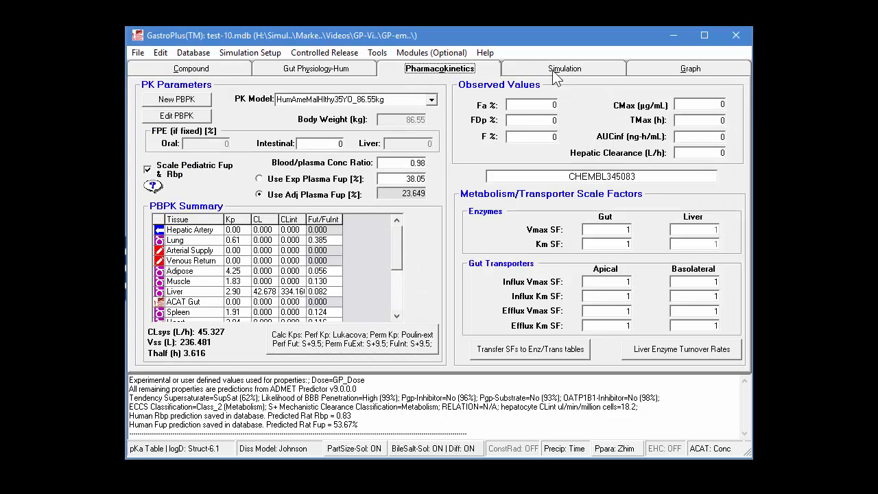
- In GastroPlus, return to the first compound record and compare the simulation lengths of the first three records
click(558, 74)
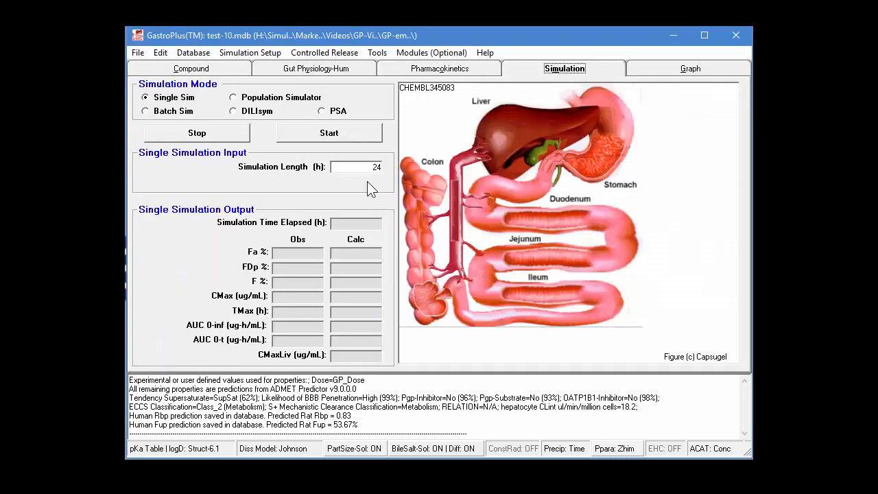
click(189, 71)
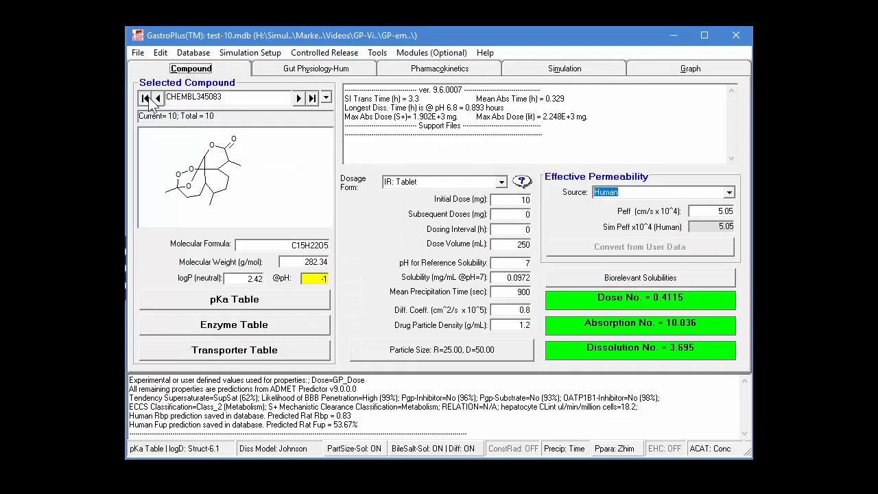
click(147, 100)
click(606, 71)
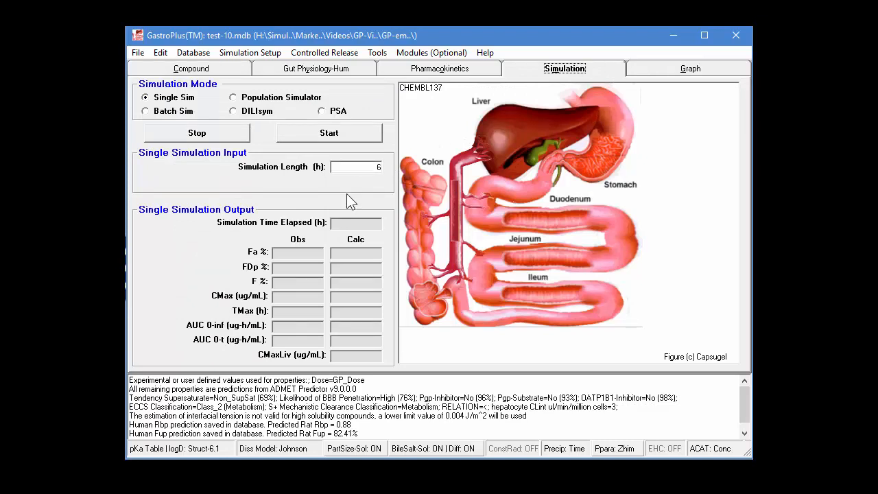
key(Page_Down)
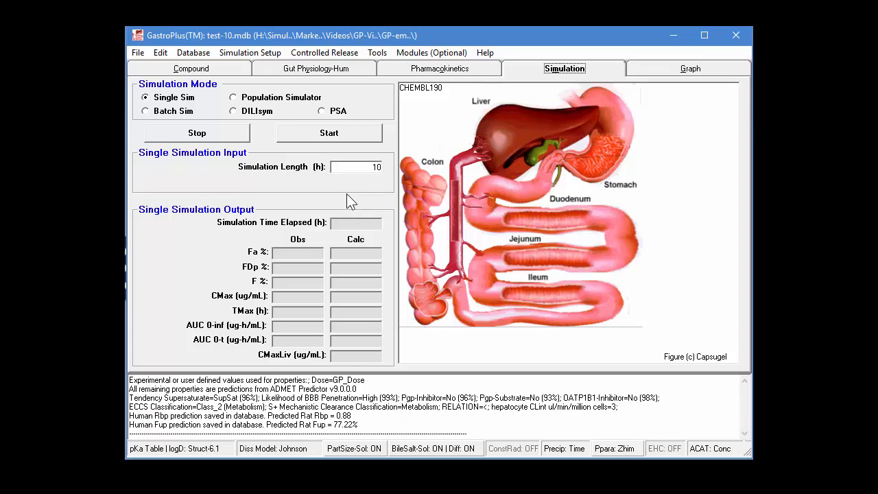
key(Page_Down)
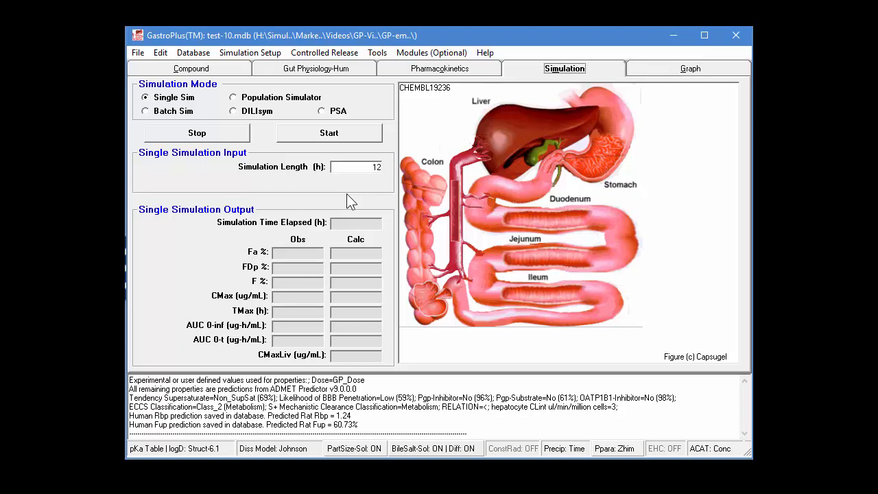
- Review the simulation time length choices in the batch mode saving options
click(172, 110)
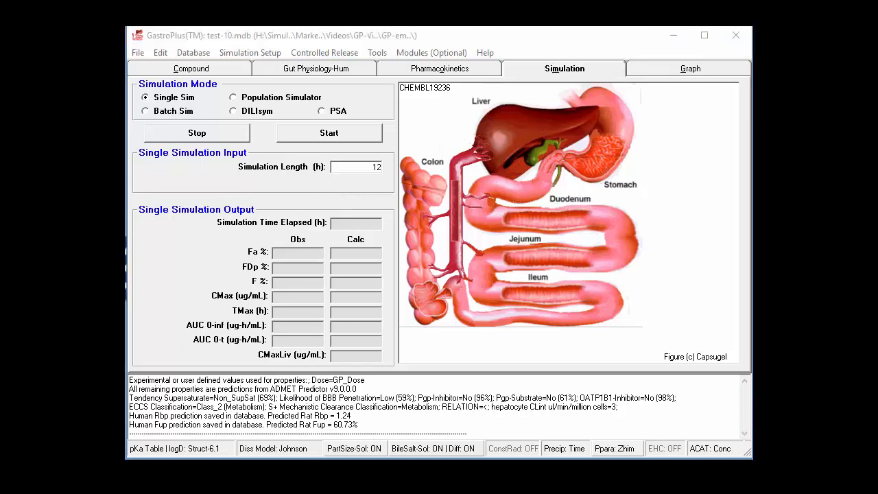
drag(126, 76, 465, 76)
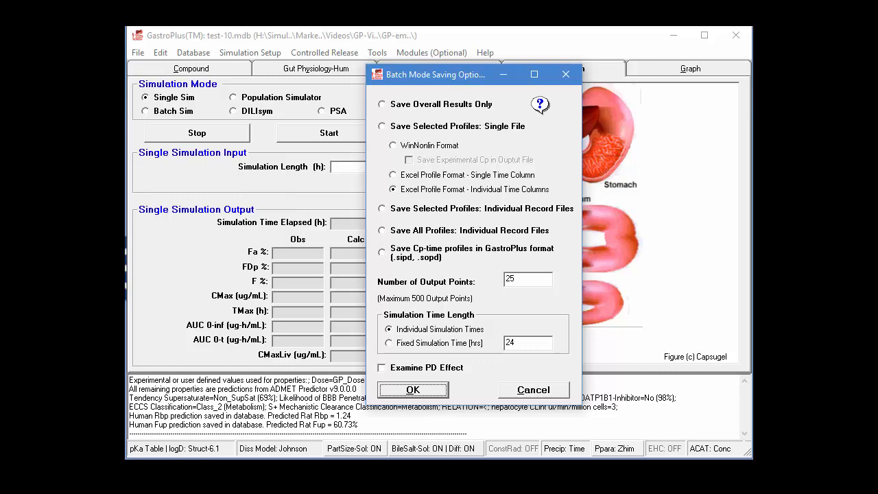
key(Return)
- Select the subset of drug records with a Peff range from 0 to 1
click(171, 68)
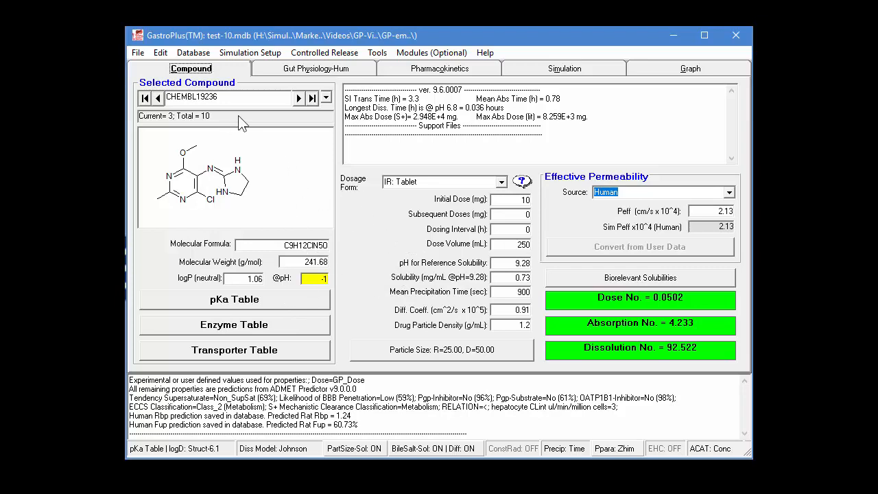
click(192, 52)
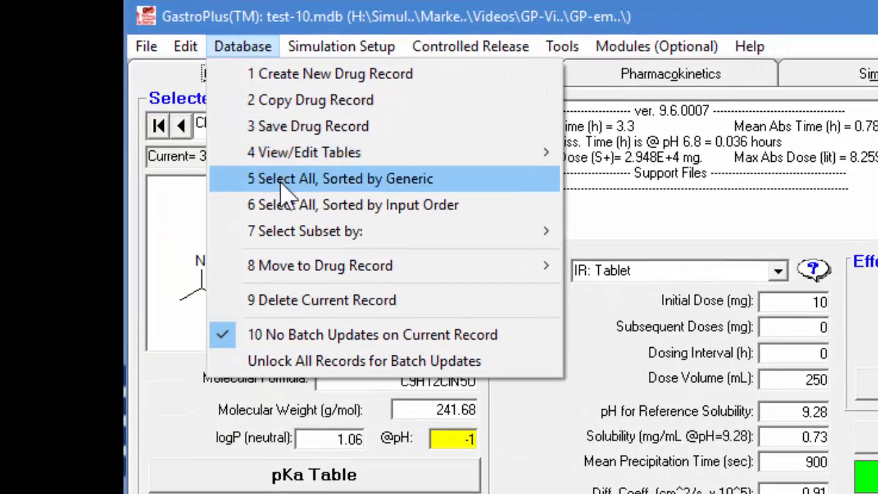
mouse_move(267, 212)
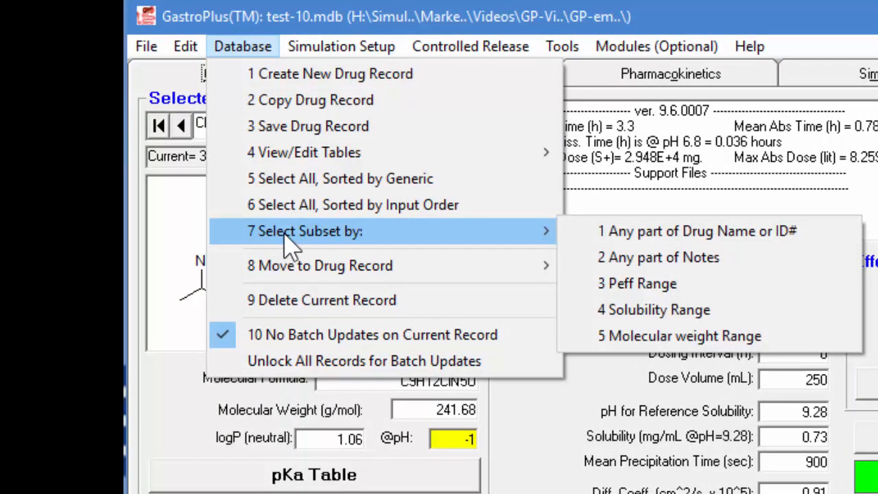
click(696, 284)
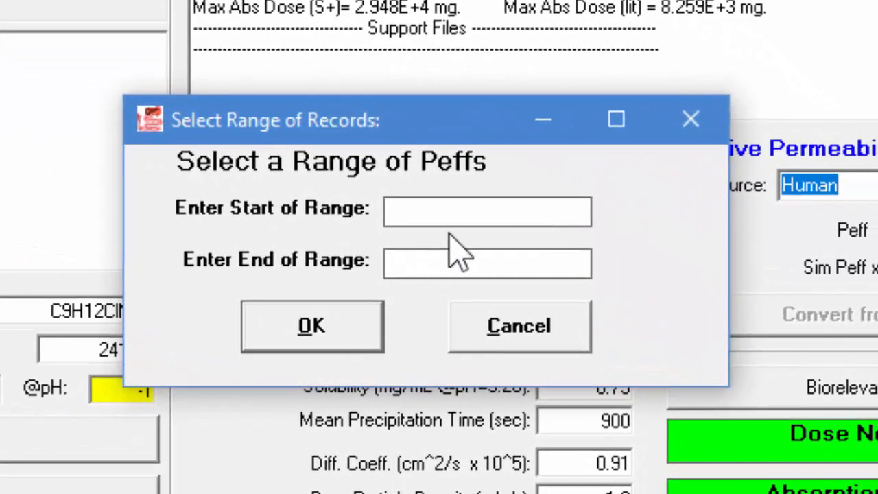
text(0)
click(554, 311)
text(1)
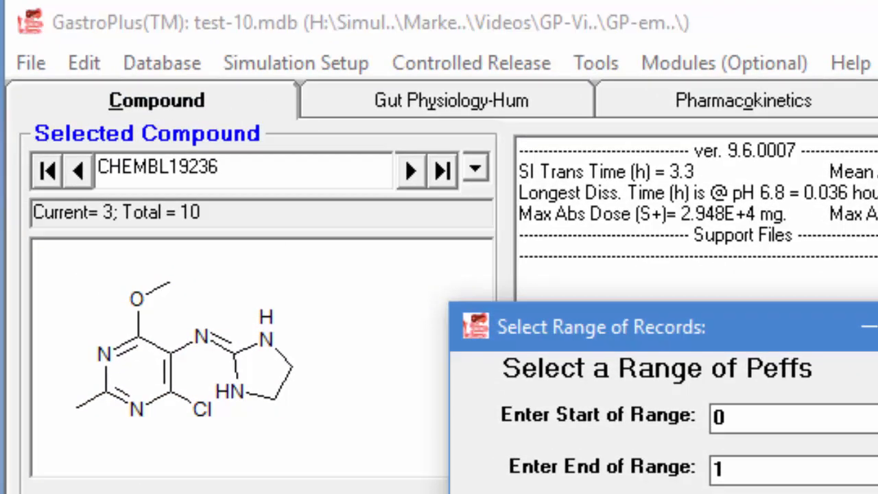
key(Return)
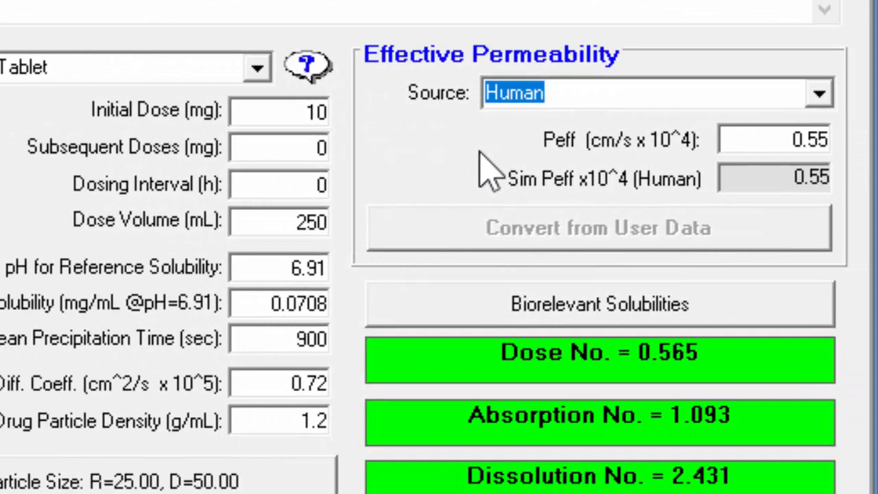
- Step through the records of the subset up to CHEMBL945 and check their Peff values
key(Page_Down)
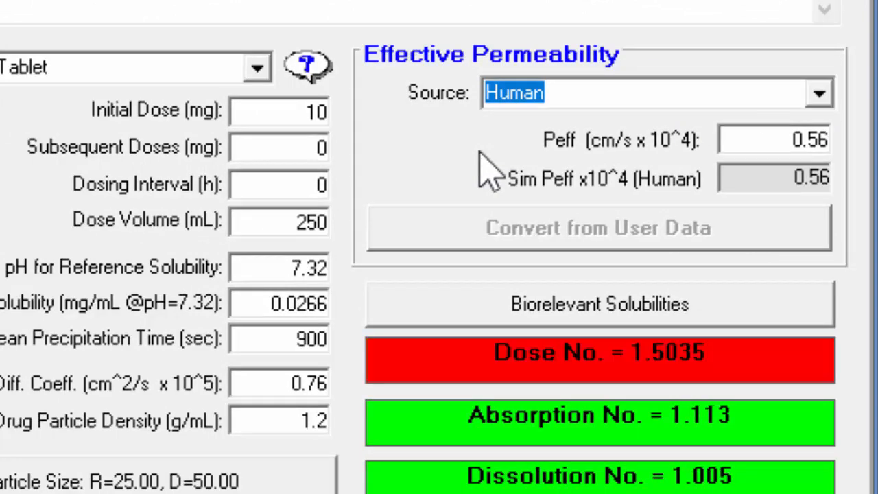
key(Page_Down)
key(Page_Down)
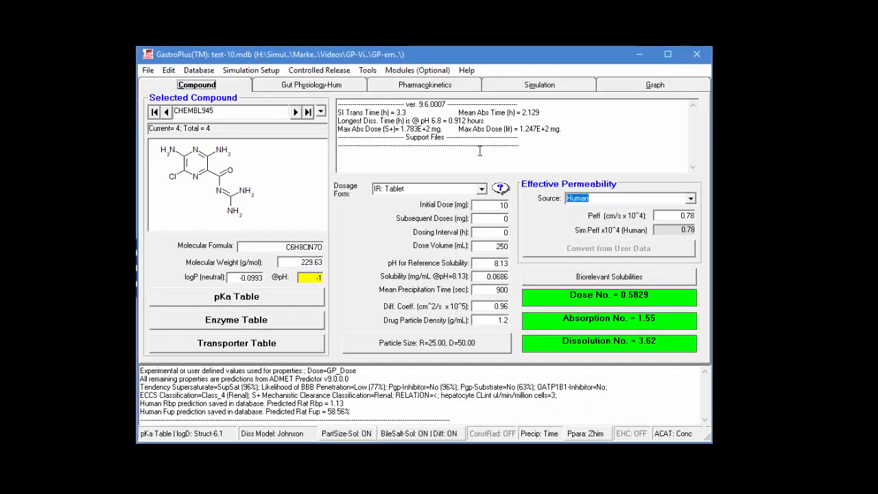
- Set up a batch simulation that saves Cp-time profiles in GastroPlus format (.sipd, .sopd) and accept the saving options
click(495, 86)
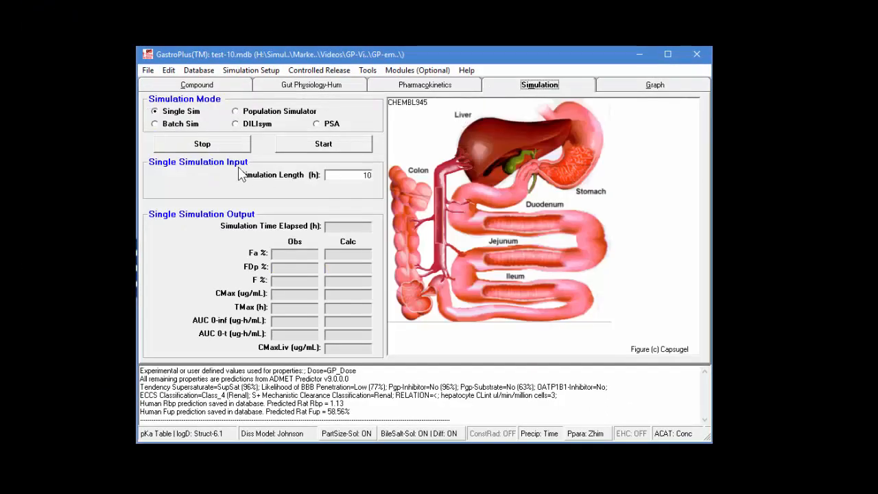
click(174, 125)
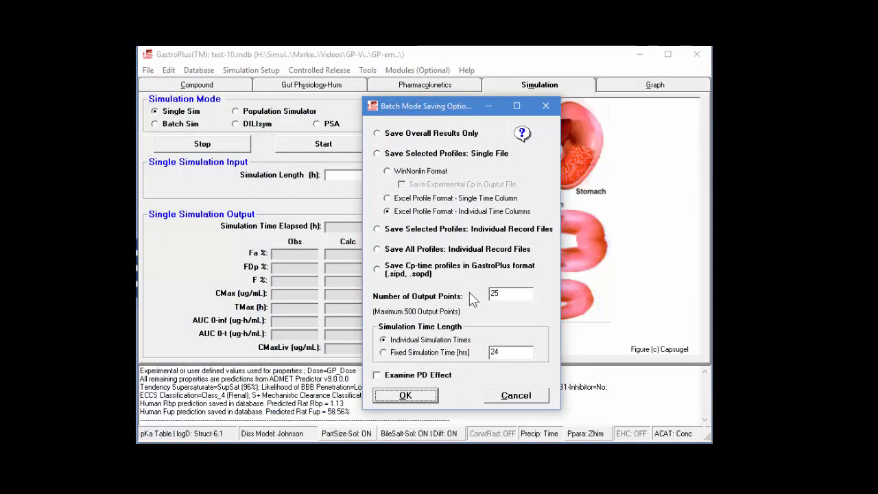
click(377, 270)
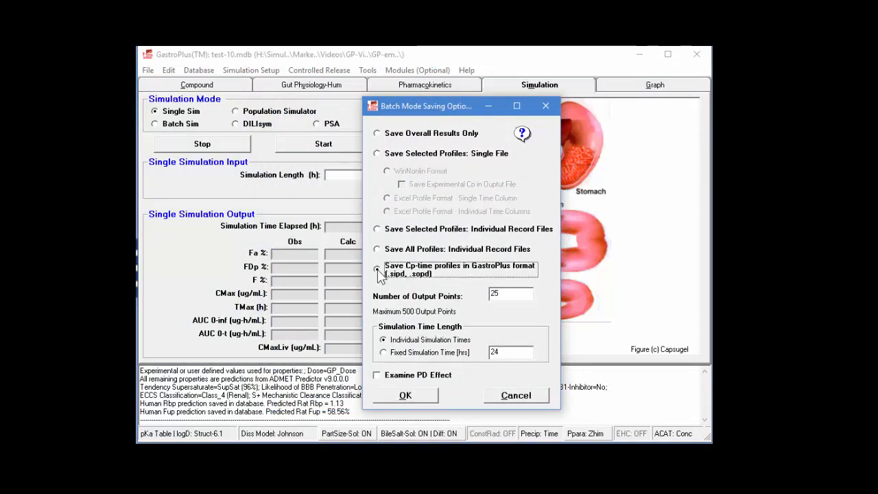
click(418, 397)
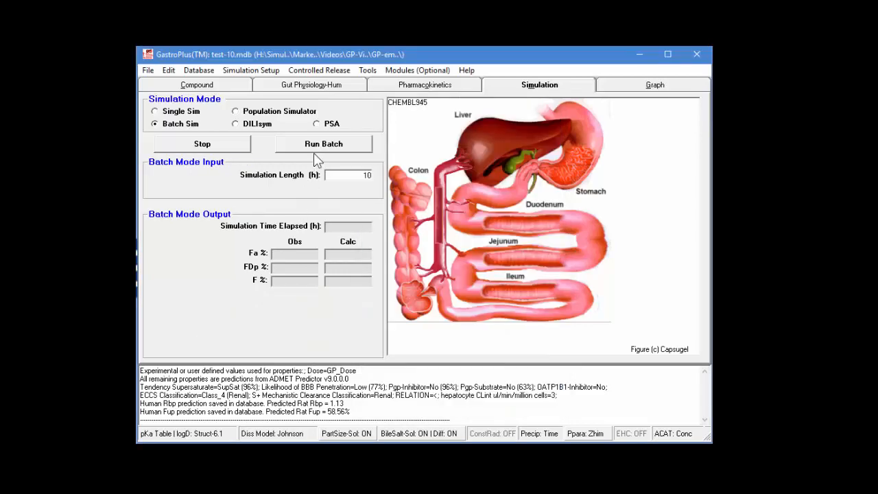
- Start the batch run and create a folder named SOPD inside GP-examples on the Desktop for its output
click(314, 148)
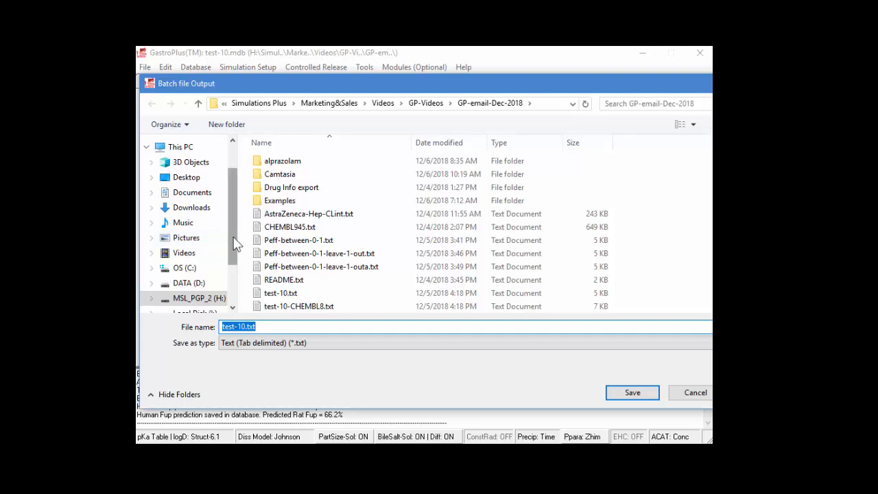
scroll(236, 243, up, 1)
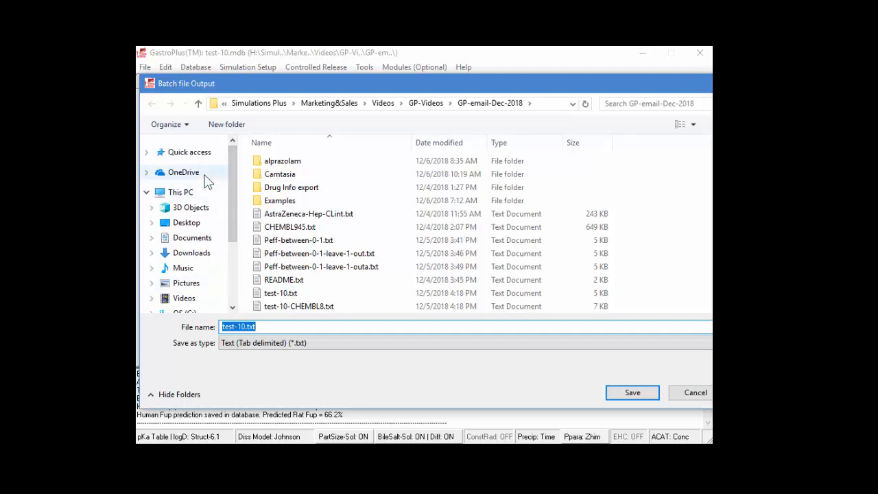
click(179, 224)
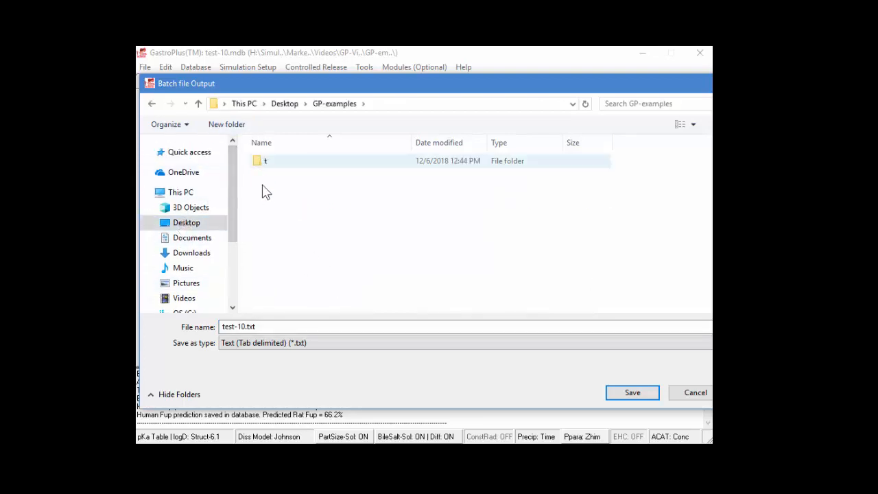
click(226, 124)
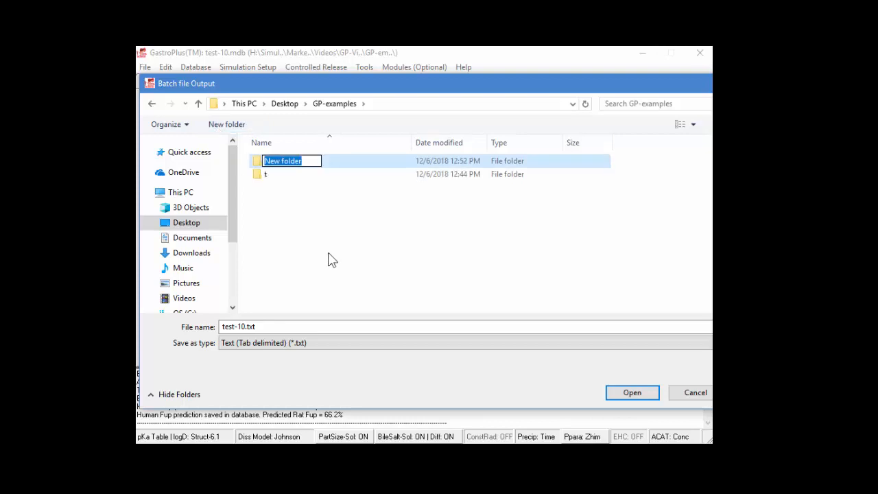
text(SOPD)
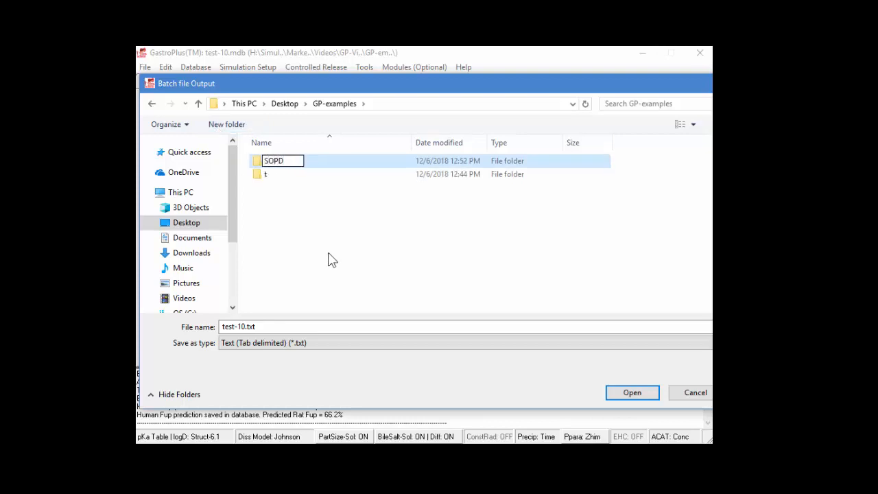
click(264, 182)
double_click(258, 163)
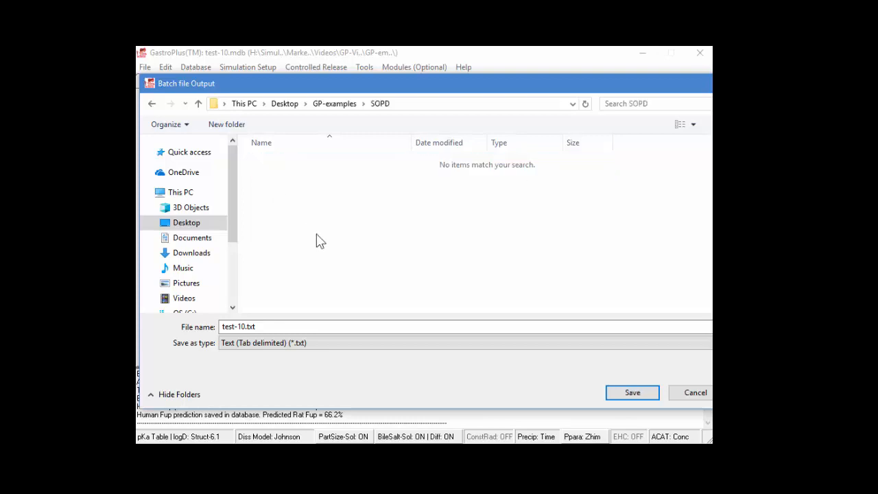
- Save the batch output as SOPD in the Excel Workbook-Sort By Compartment (*.xlsx) format
click(314, 345)
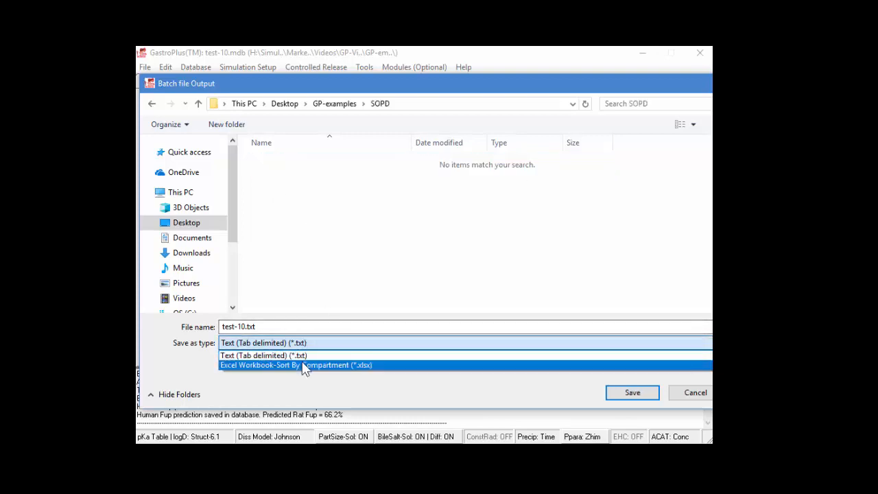
click(305, 362)
drag(260, 327, 221, 327)
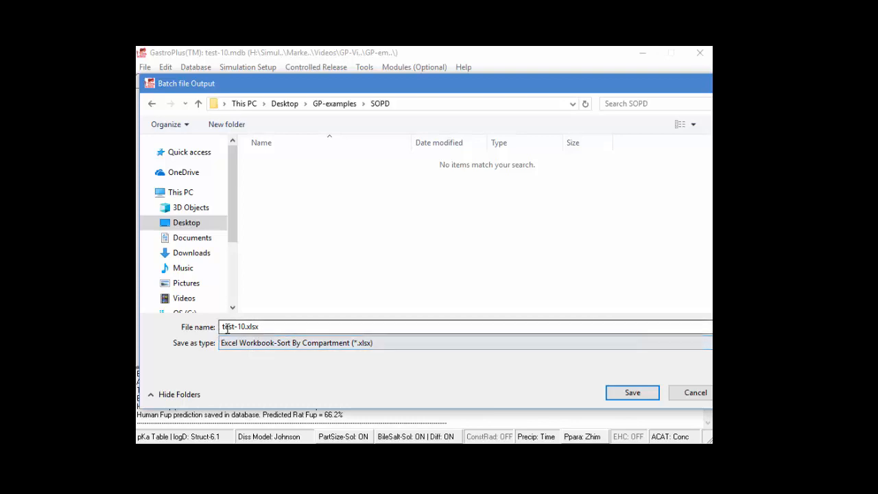
text(SOPD)
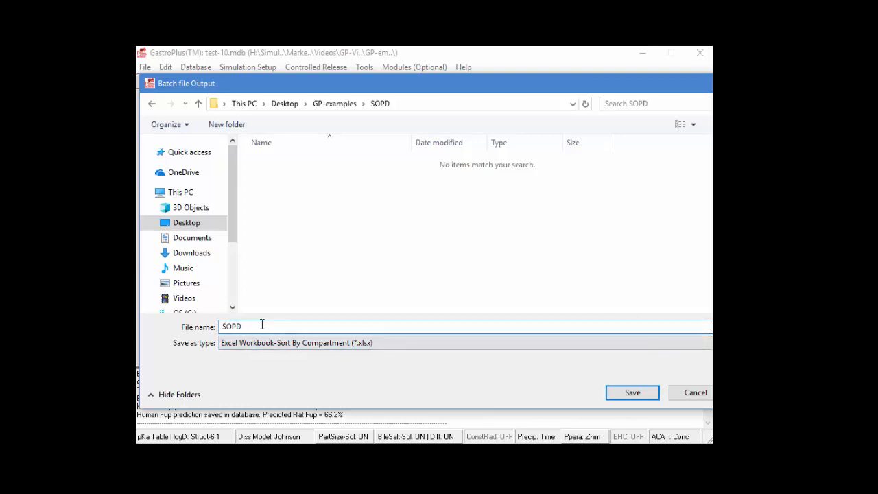
key(Return)
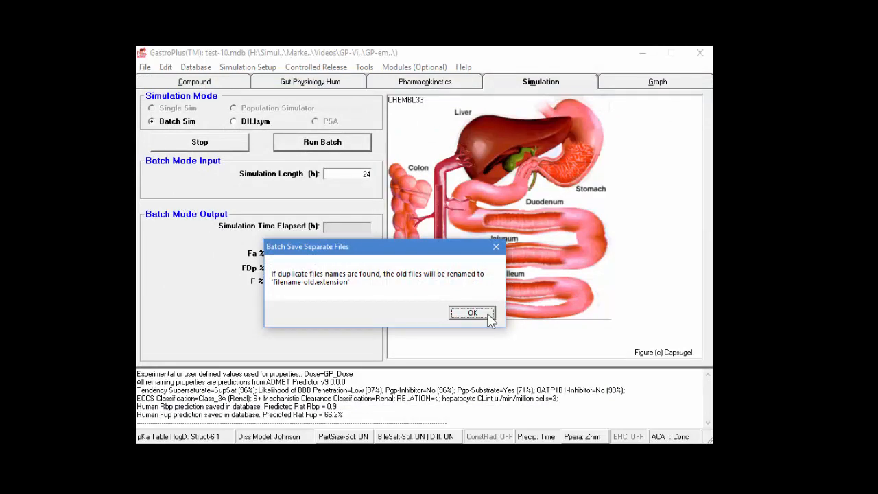
- Accept the renaming of duplicate files to run the batch, and inspect the output files in the SOPD folder
click(489, 317)
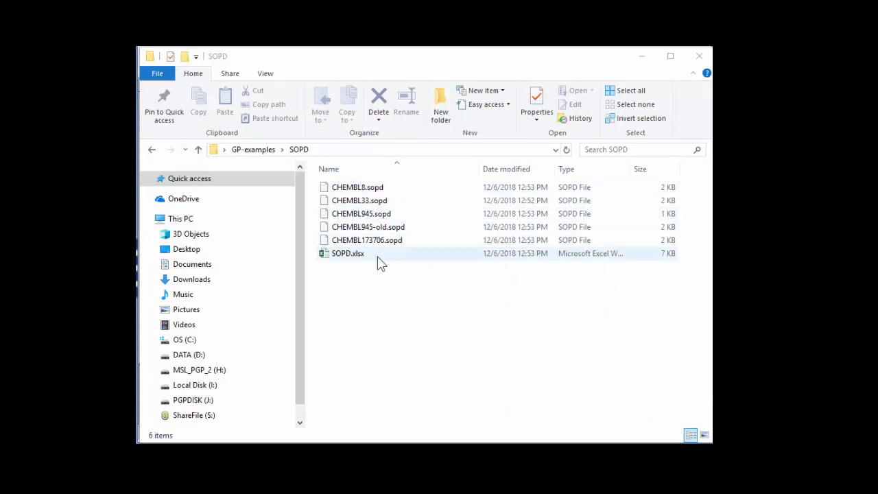
click(340, 259)
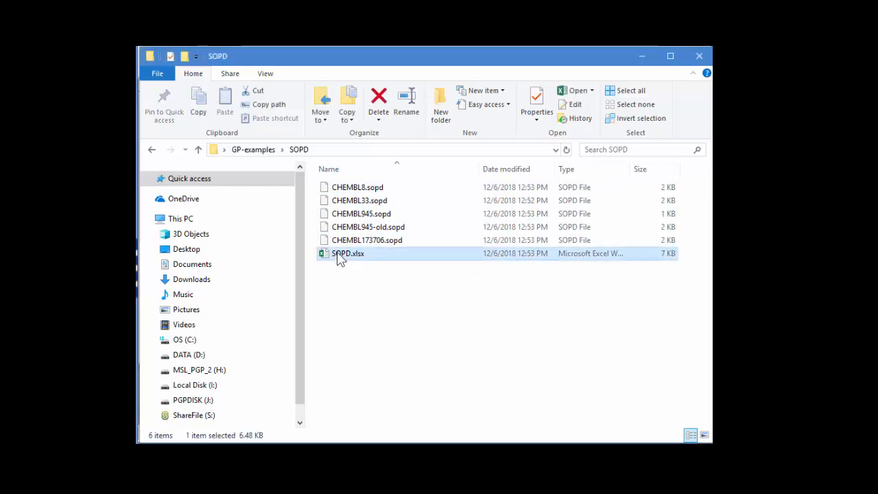
click(699, 56)
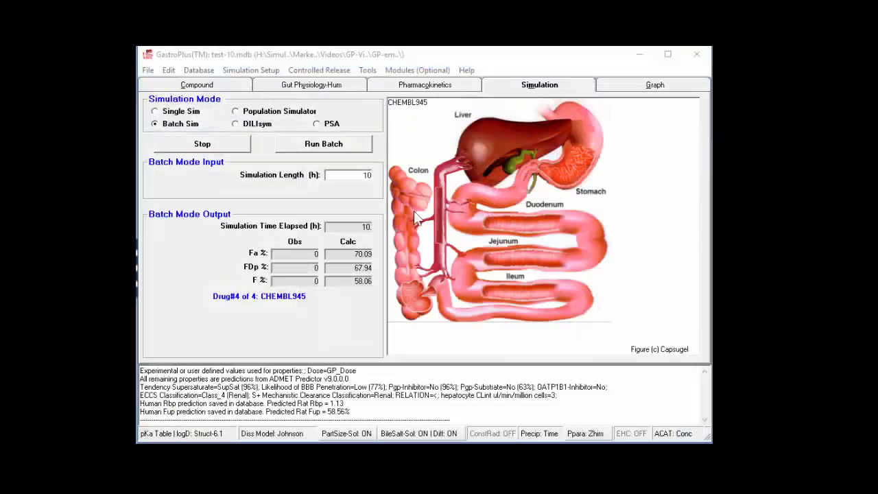
- Open the tissue/plasma concentration-time data input for other dosage forms (.opd)
click(148, 70)
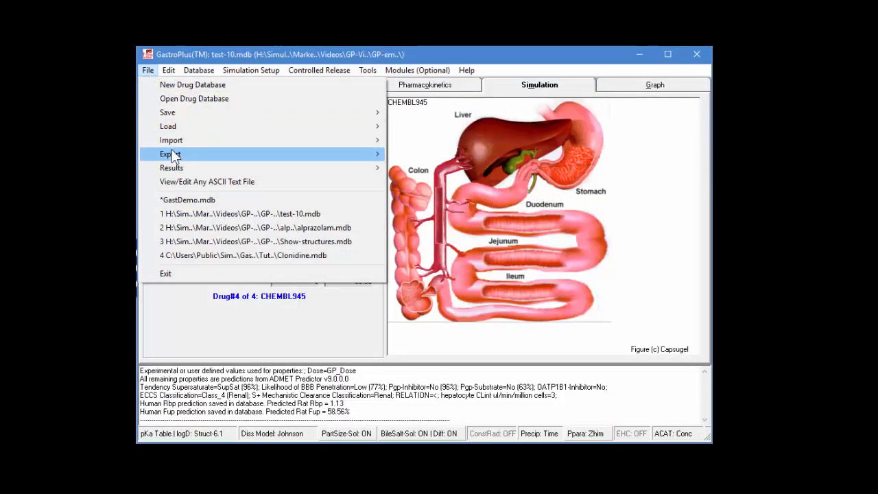
mouse_move(175, 130)
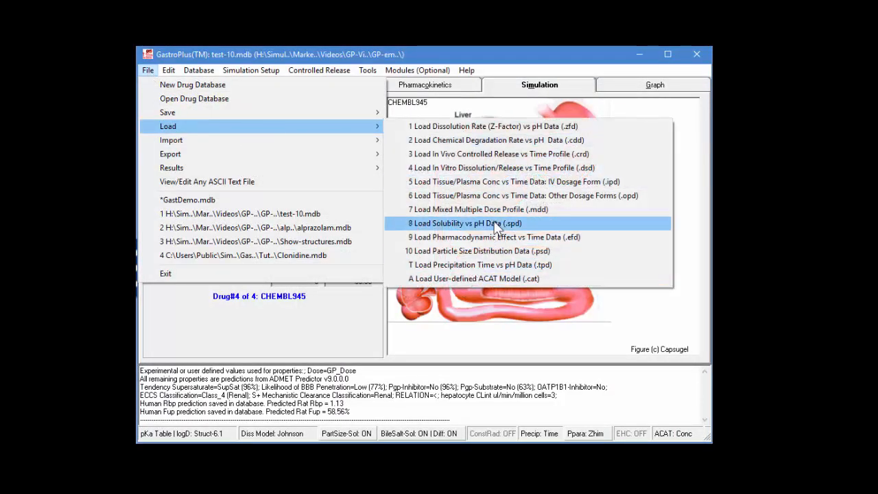
click(521, 197)
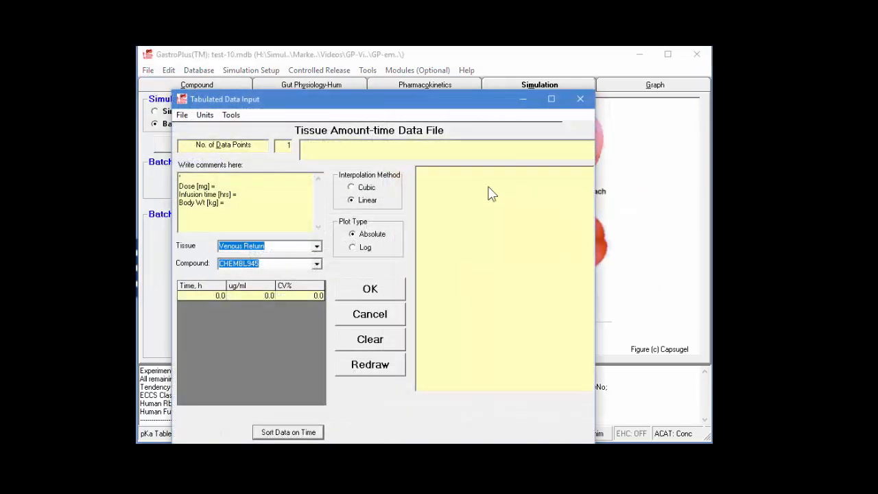
drag(372, 103, 422, 67)
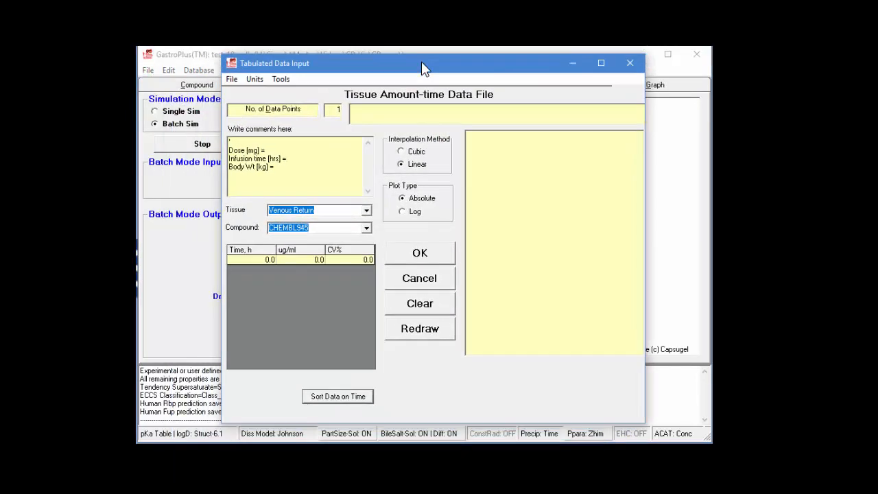
- Load the simulated oral plasma concentration-time file CHEMBL8.sopd from the SOPD folder in GP-examples
click(231, 79)
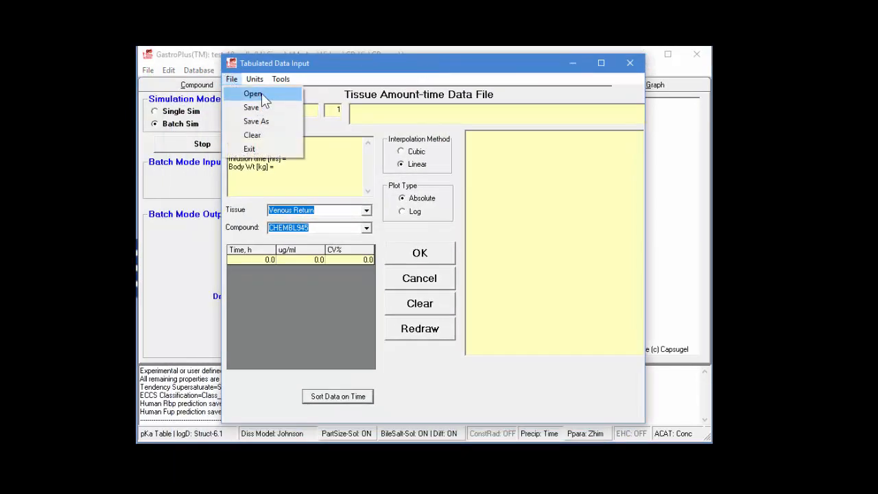
click(259, 93)
click(268, 157)
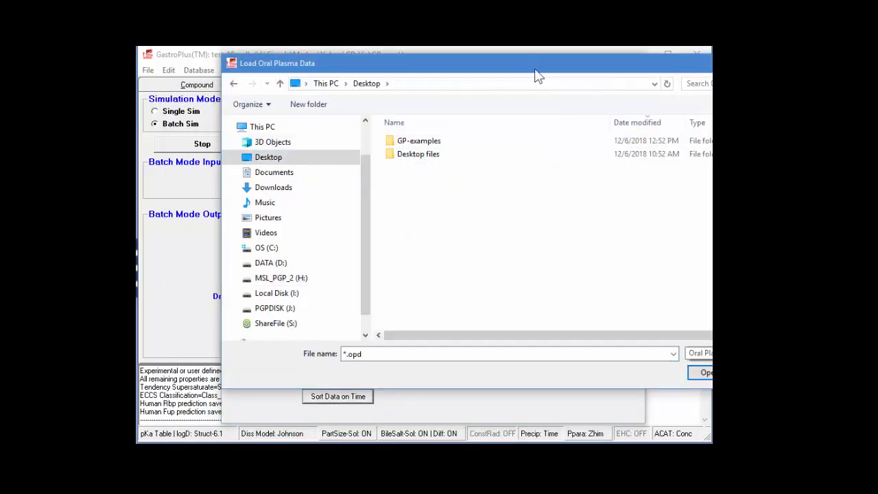
drag(534, 69, 443, 71)
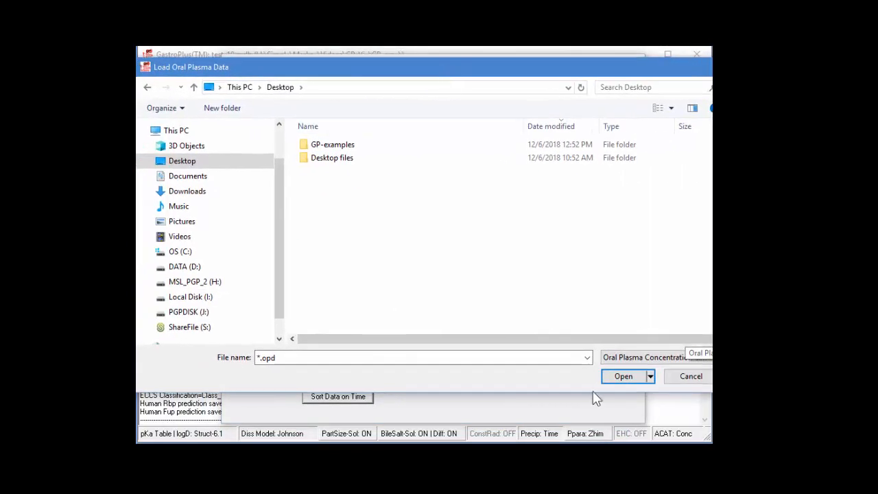
click(608, 357)
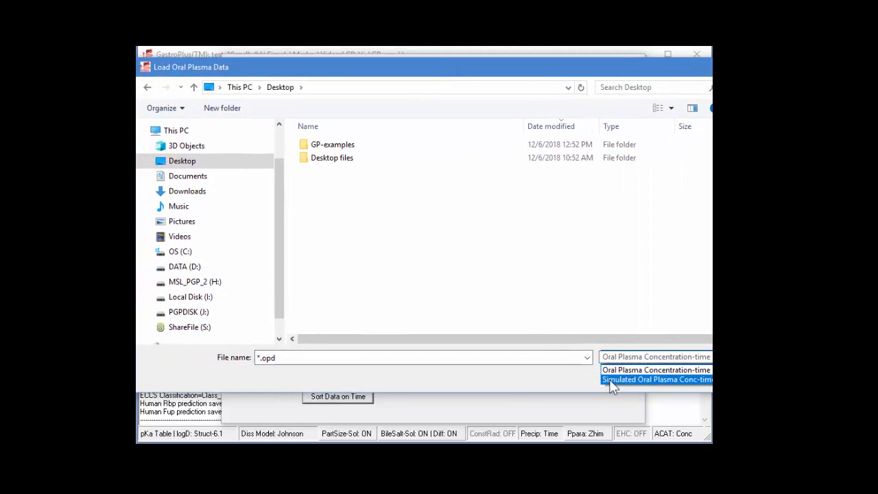
click(610, 380)
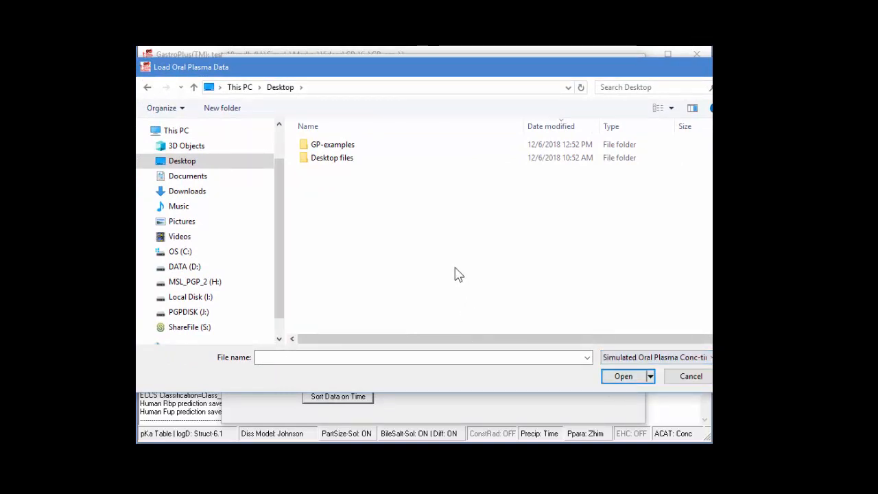
double_click(319, 146)
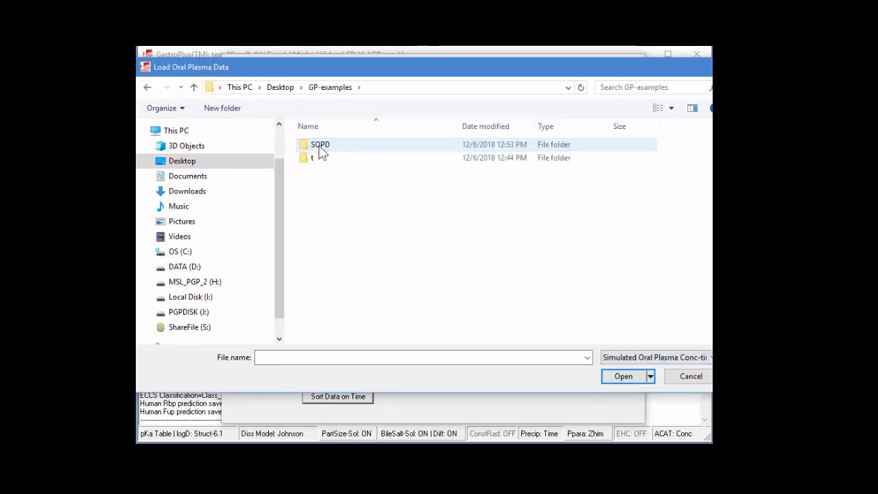
double_click(321, 148)
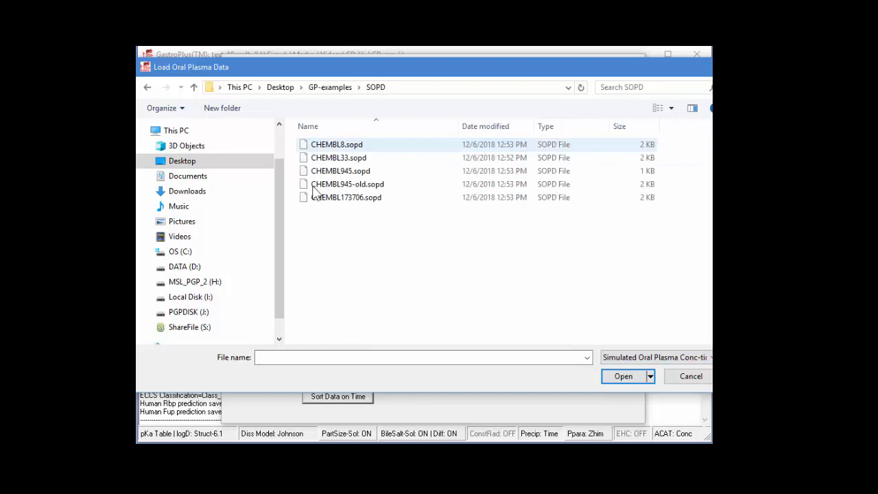
double_click(345, 146)
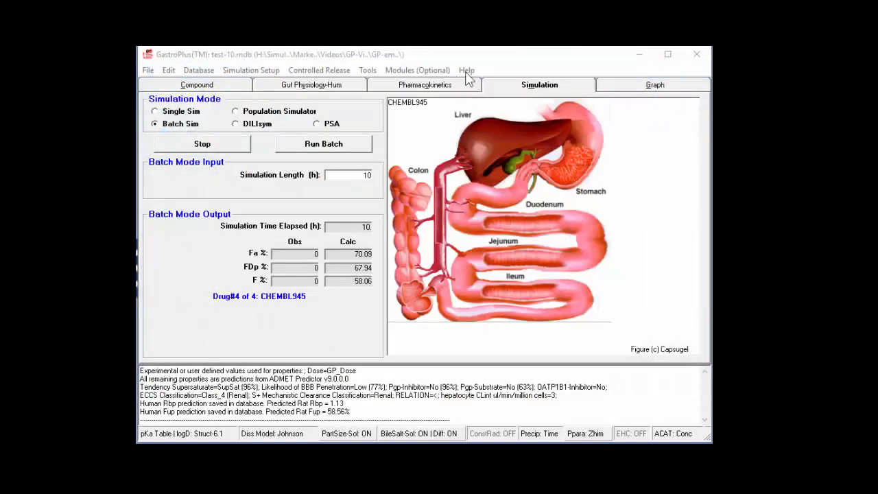
click(469, 56)
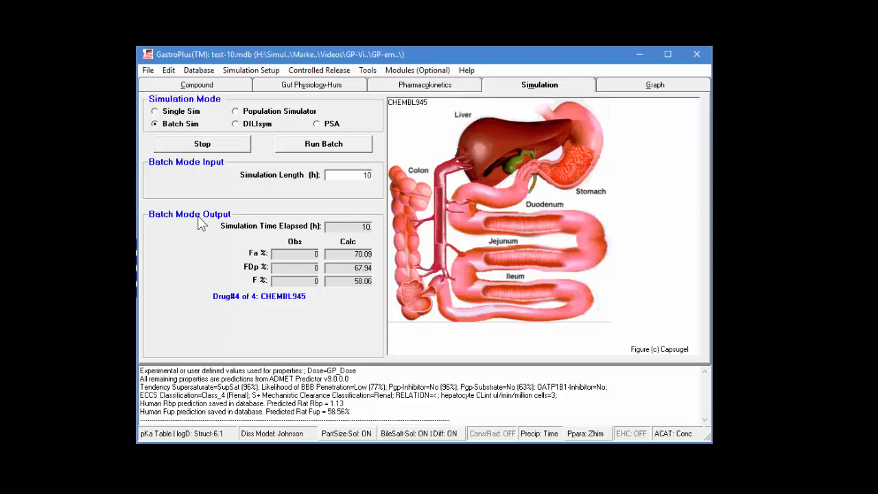
- Create a new drug database named t on the Desktop
click(196, 85)
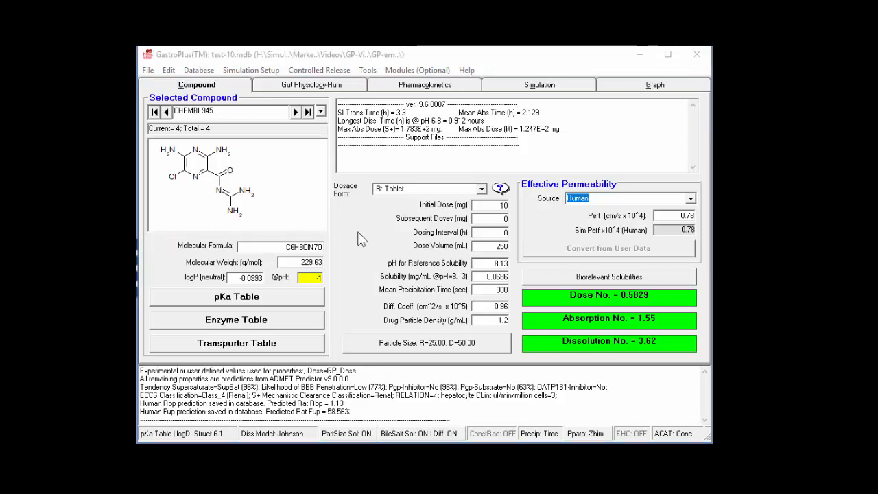
click(344, 285)
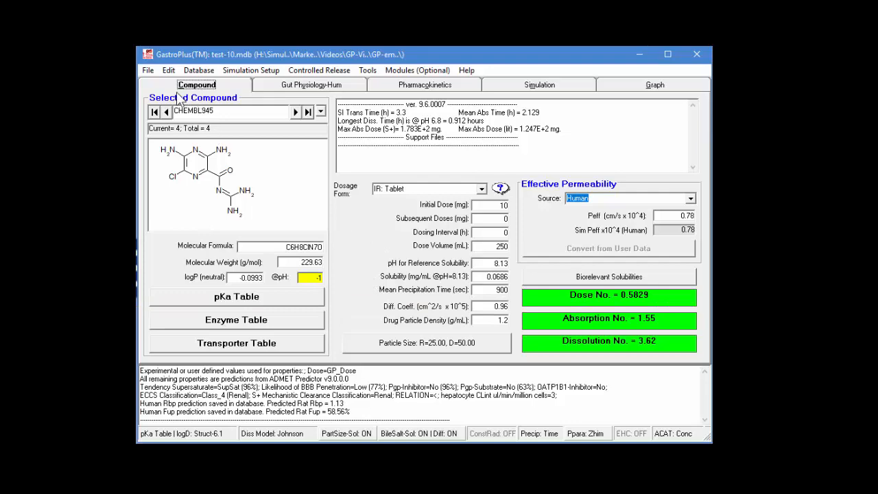
click(149, 73)
click(155, 88)
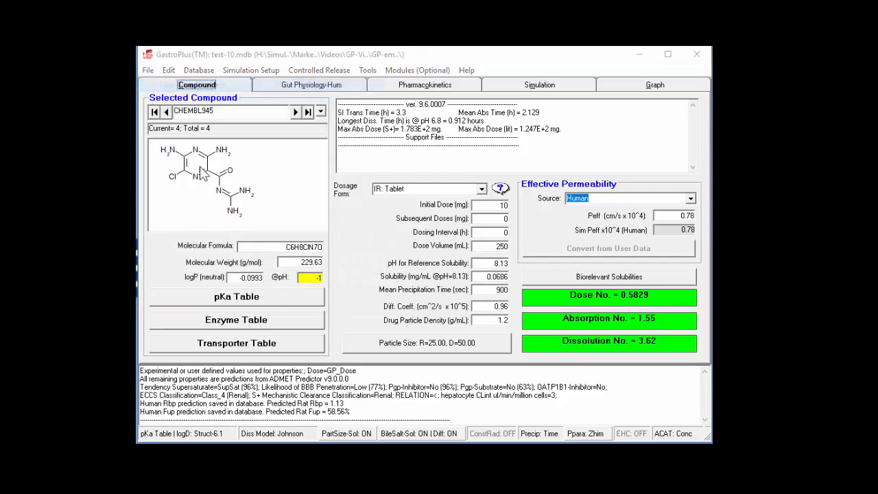
click(234, 168)
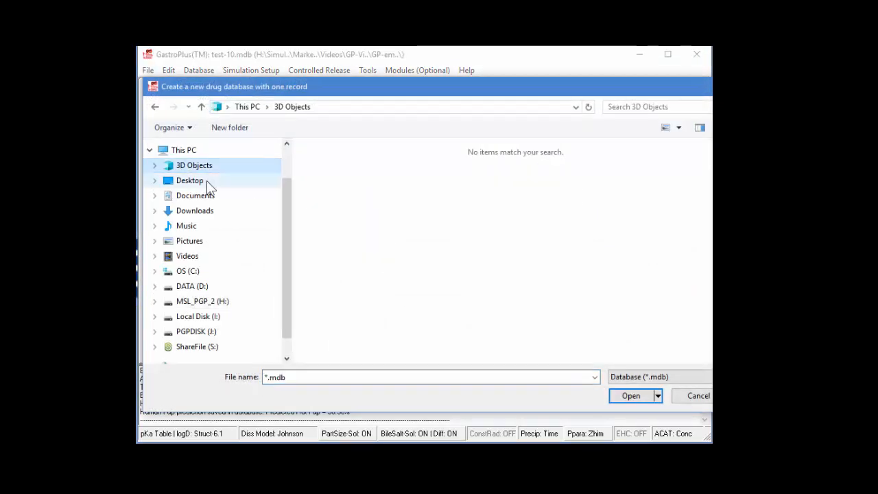
click(205, 181)
double_click(311, 376)
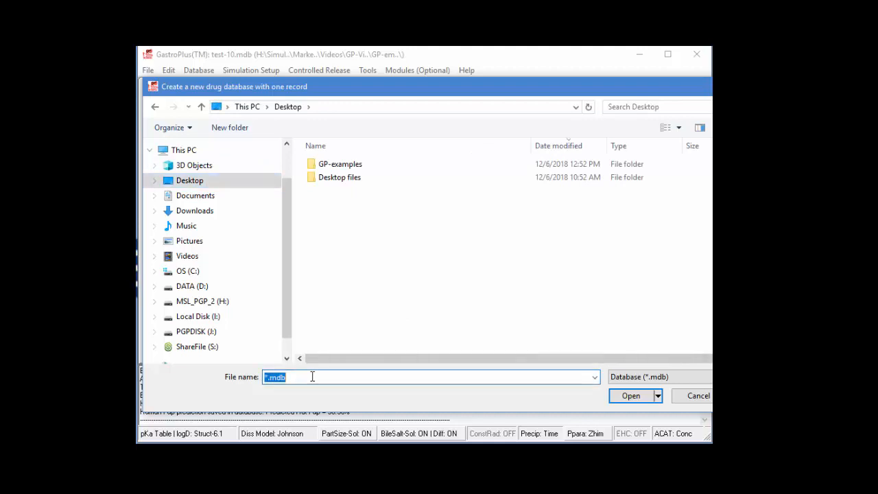
text(t)
click(630, 396)
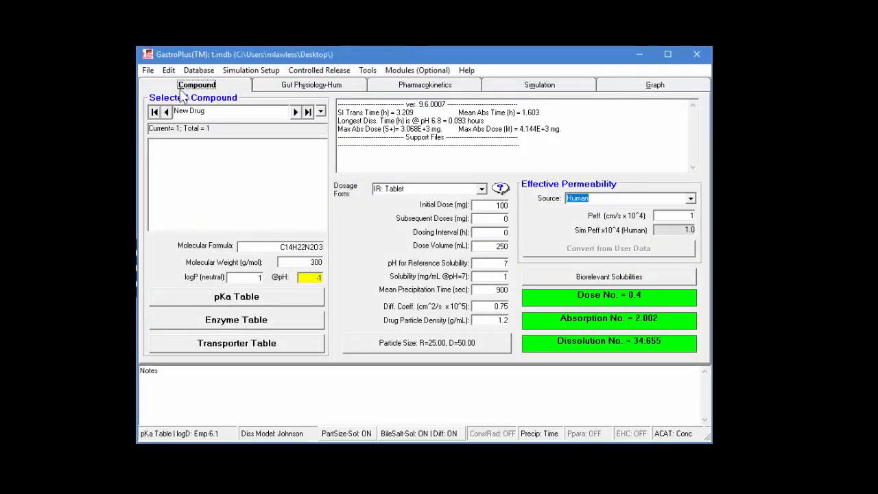
- Start a structure import and load AstraZeneca-Hep-CLint-366.smi from the GP-email-Dec-2018 folder
click(148, 71)
mouse_move(171, 140)
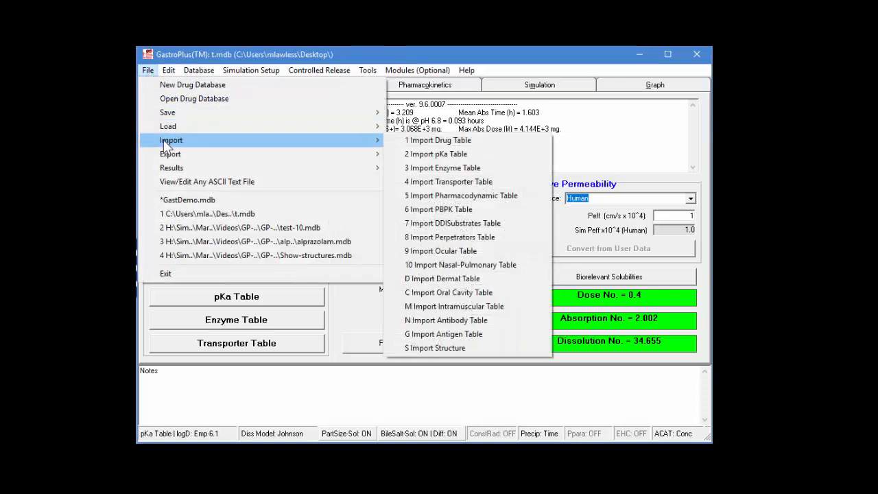
click(457, 349)
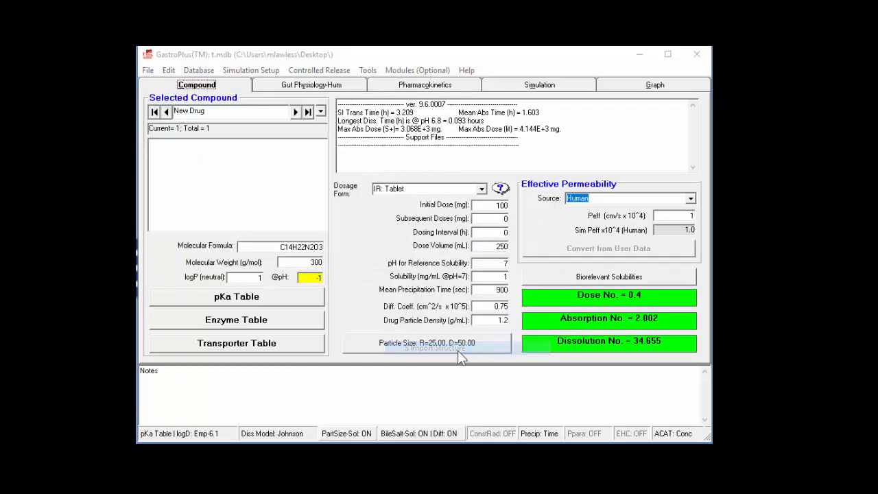
scroll(292, 288, up, 1)
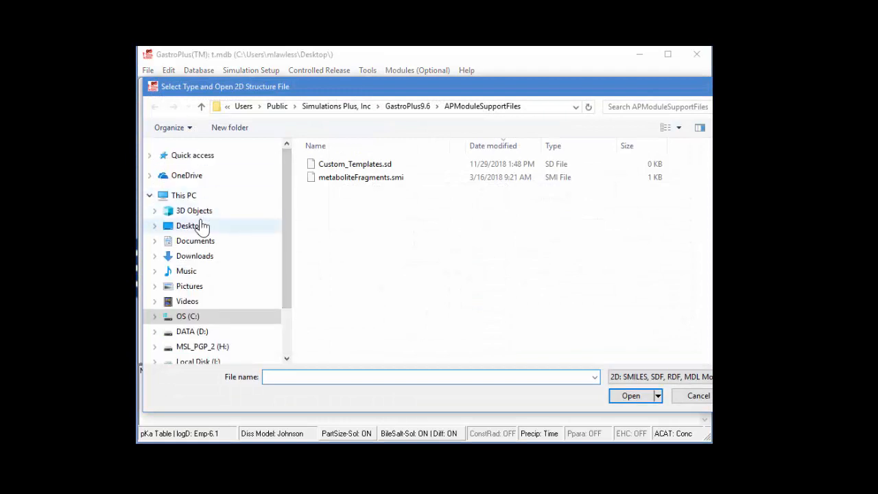
click(150, 155)
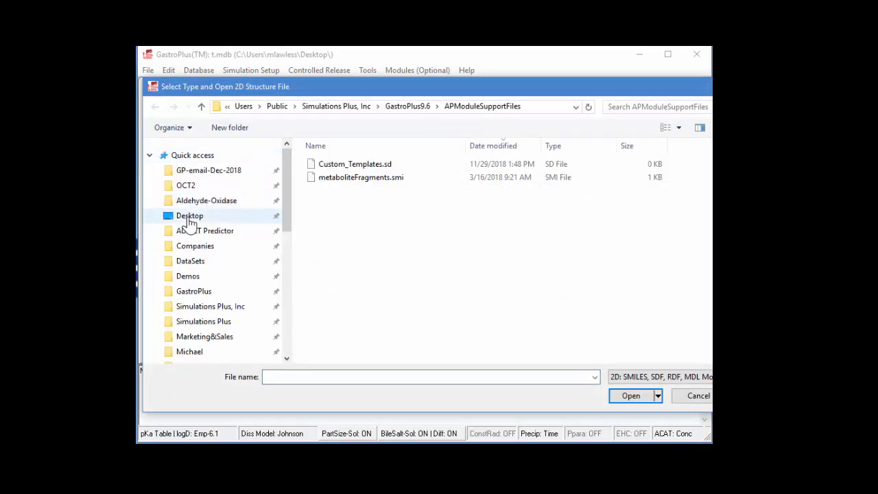
click(193, 171)
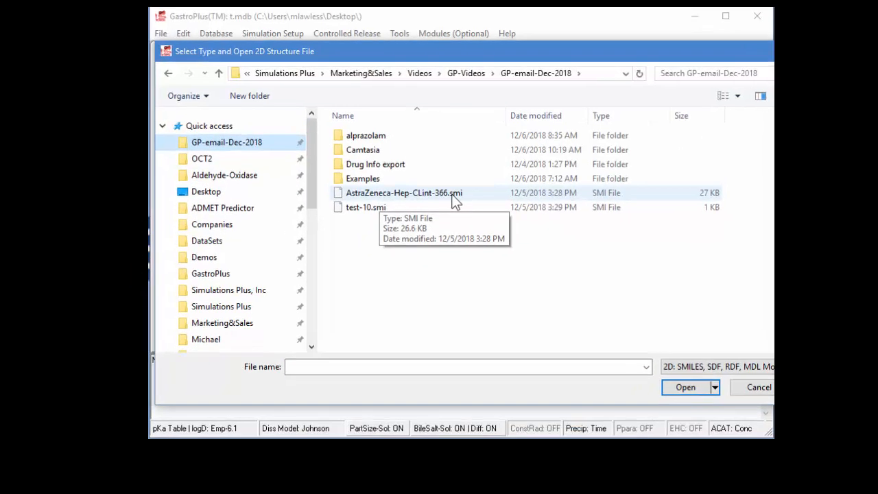
double_click(416, 218)
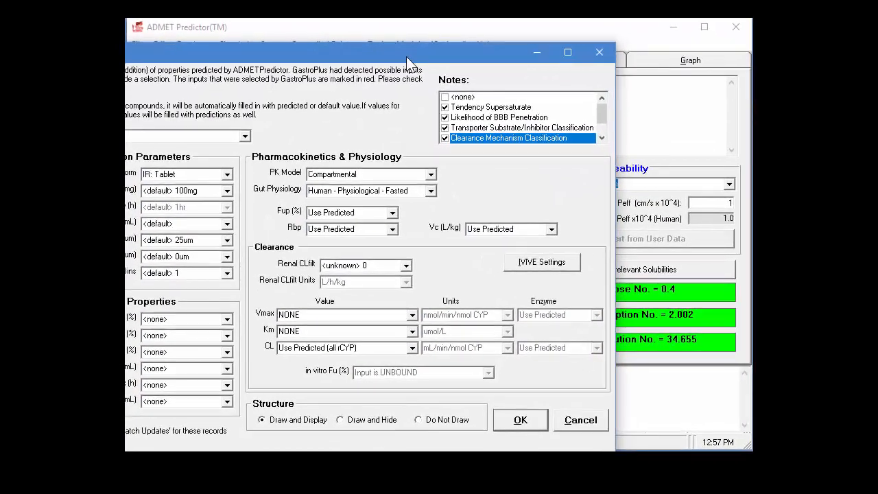
- Set the structure option to Do Not Draw in the import properties and import the compounds
drag(406, 57, 633, 30)
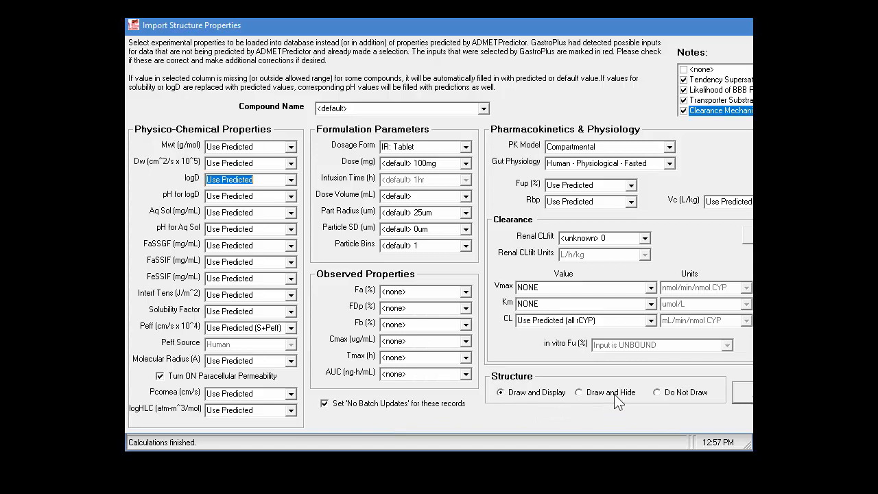
click(656, 393)
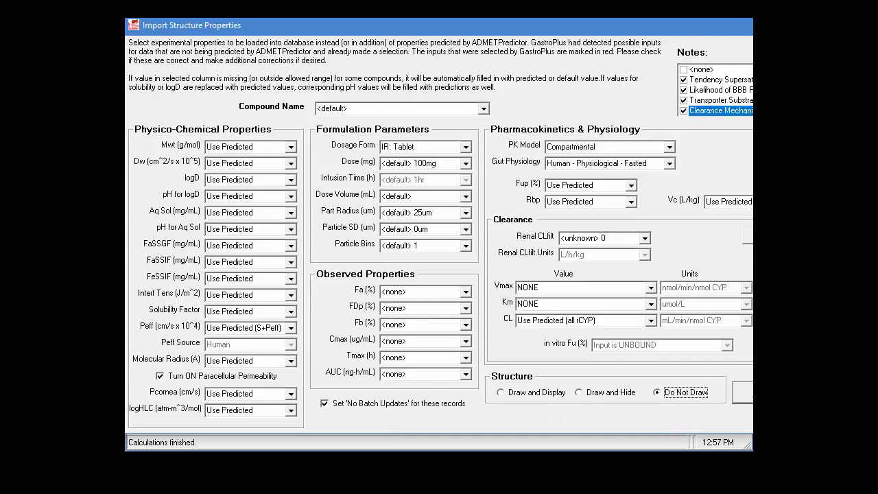
click(744, 393)
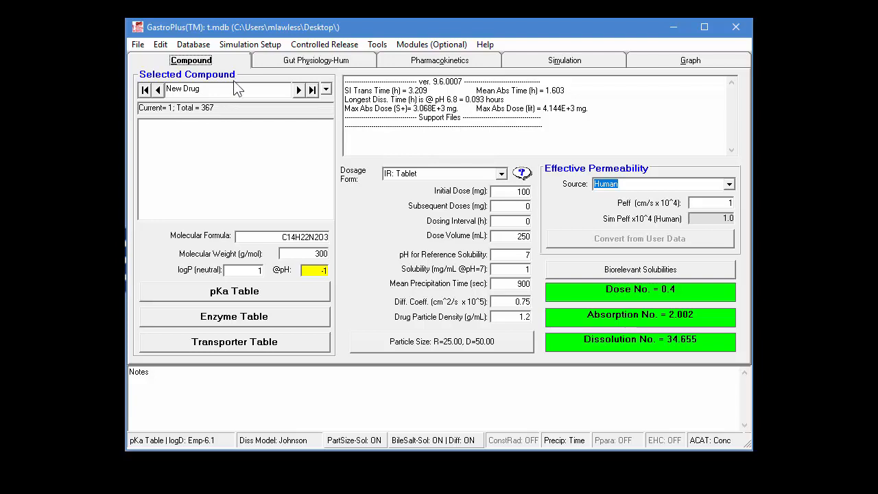
- Delete the New Drug record from the database and go to the last imported compound record
click(205, 50)
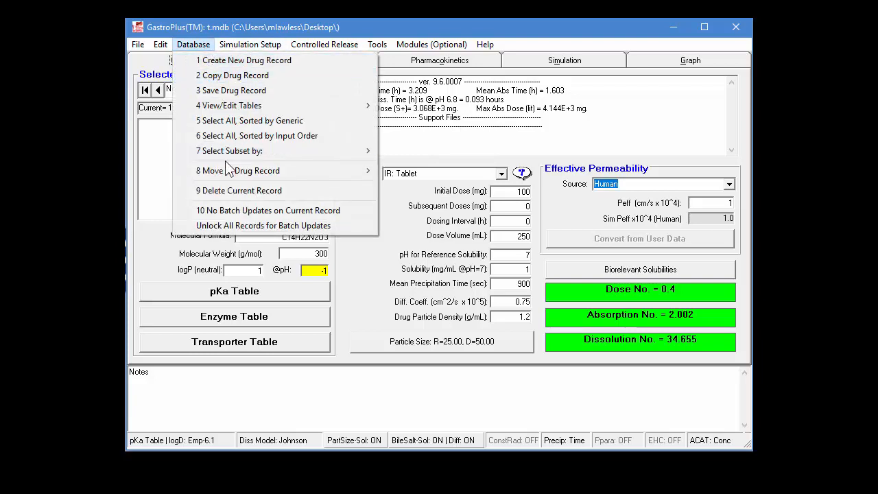
click(221, 189)
click(396, 304)
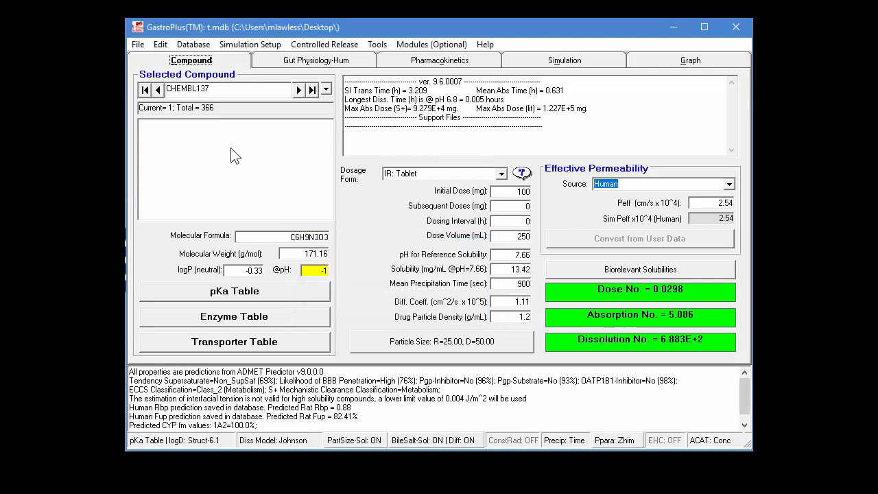
click(312, 90)
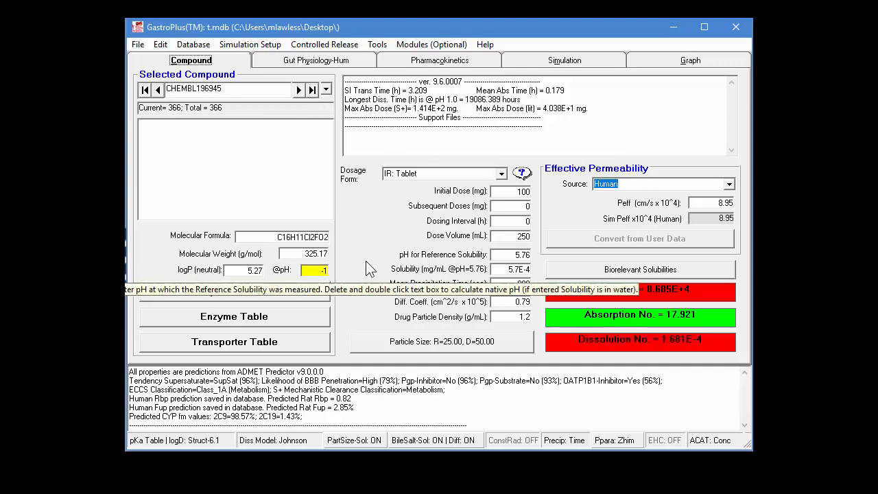